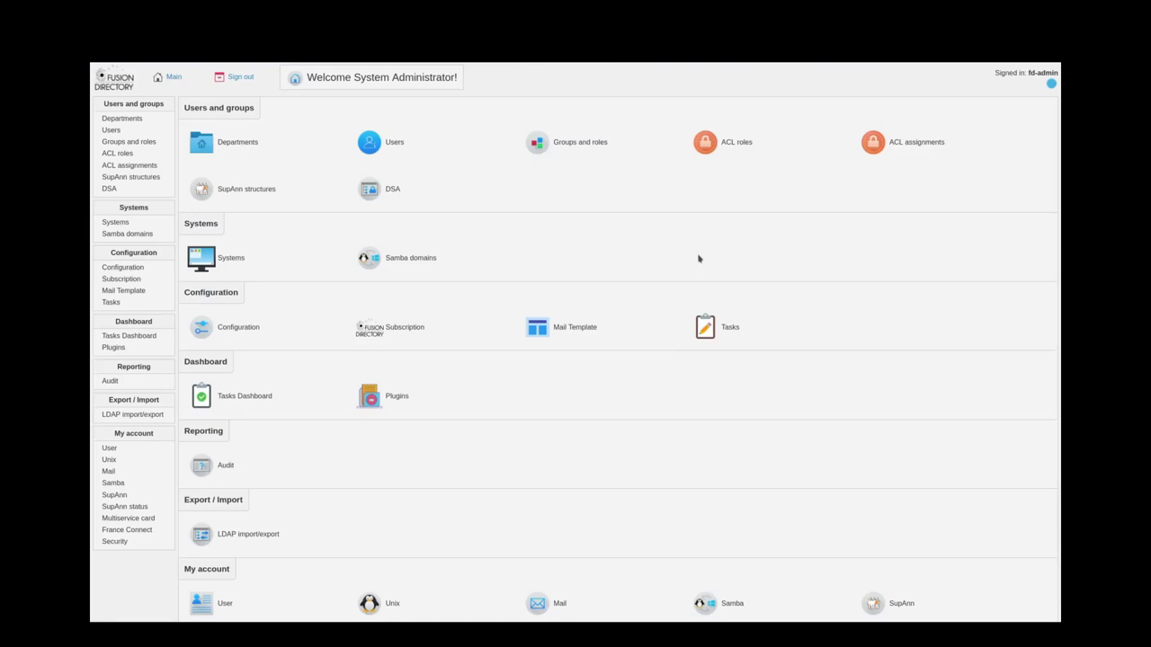
Start a new user from the test_user template in the root base
left_click(111, 129)
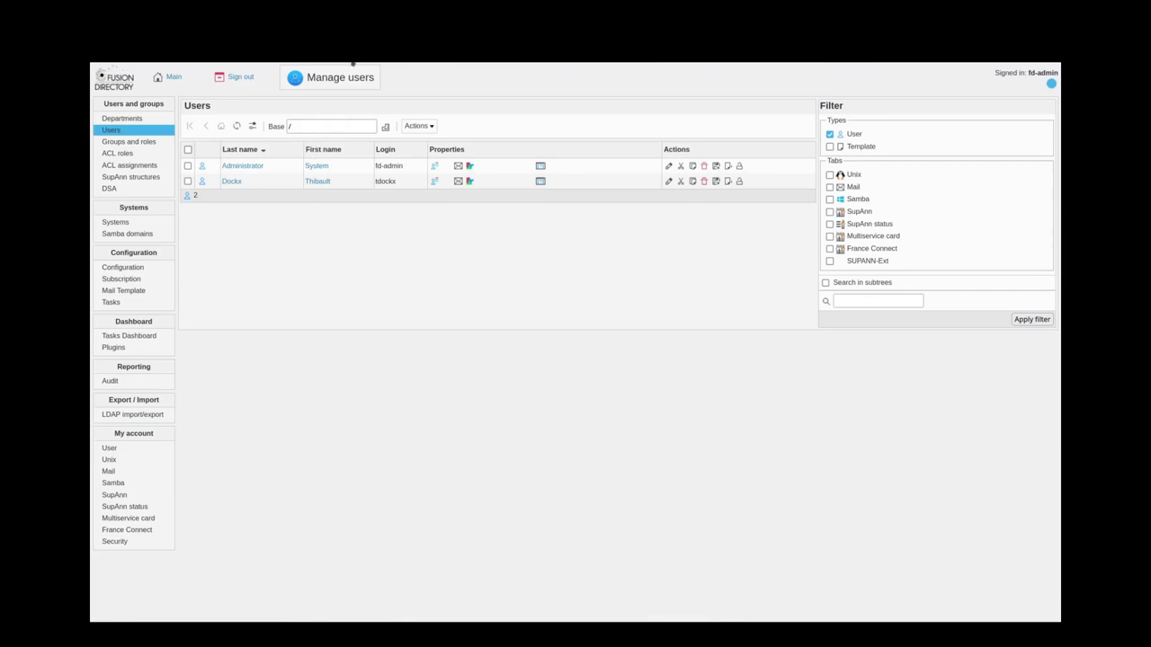
left_click(423, 126)
mouse_move(426, 144)
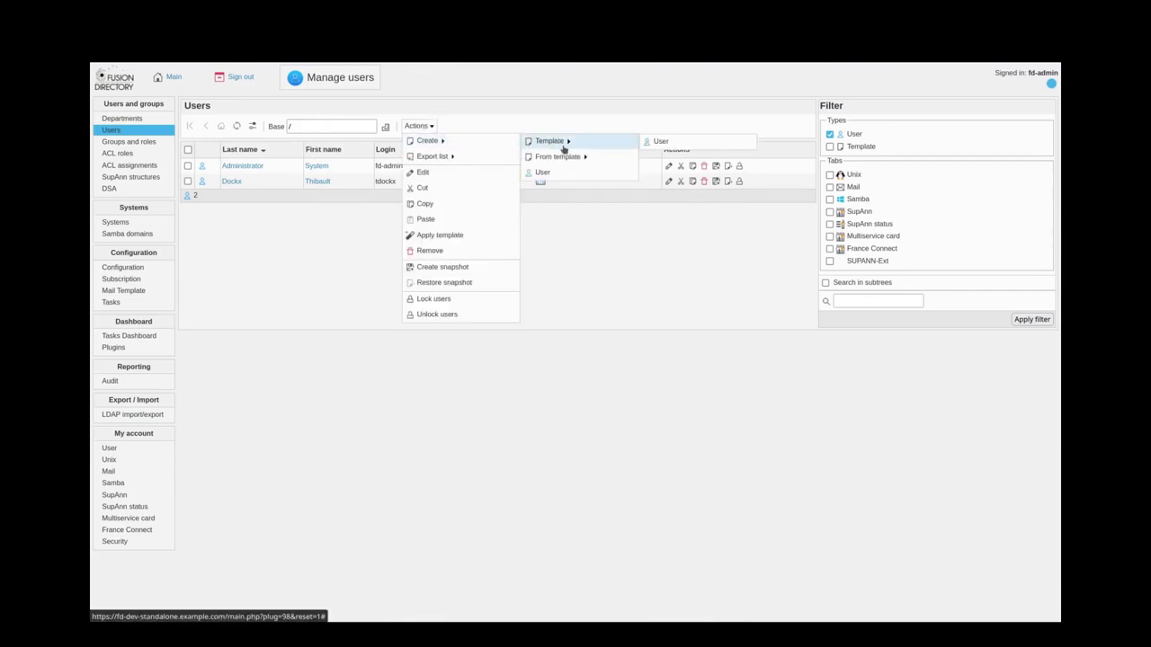
mouse_move(575, 156)
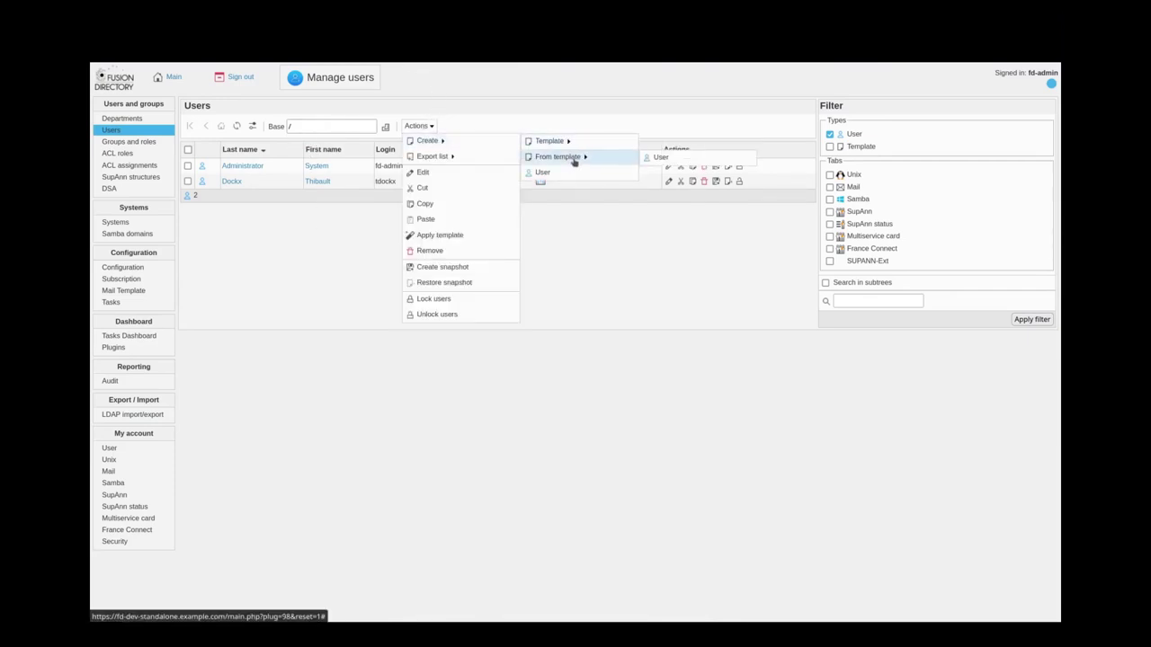
left_click(661, 159)
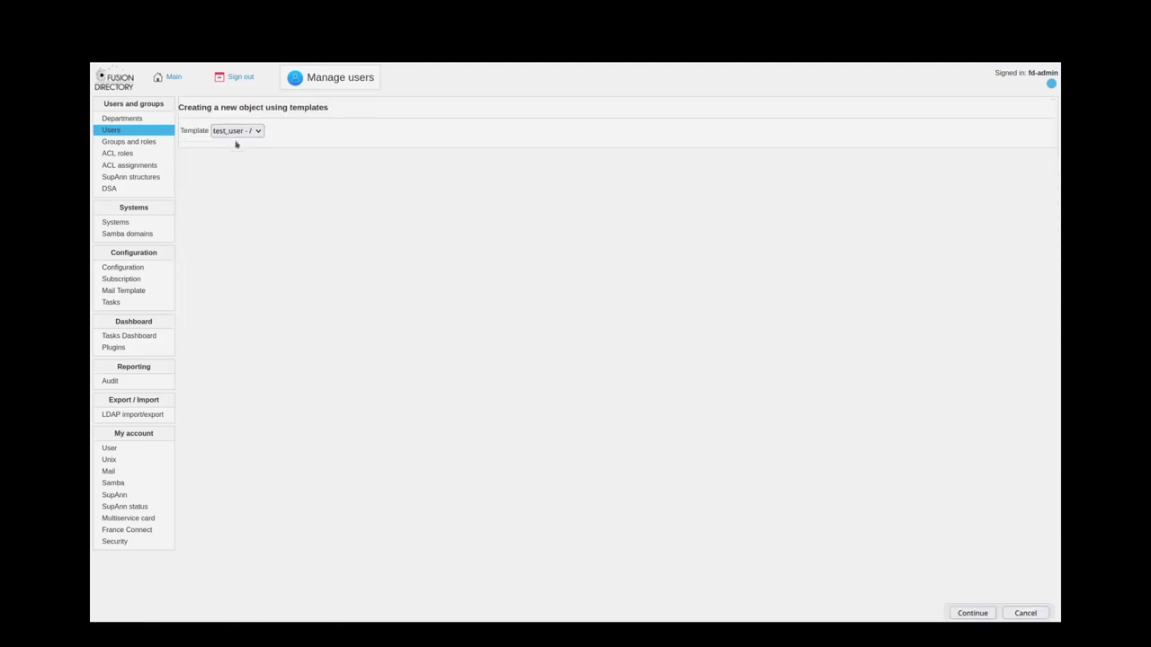
left_click(971, 612)
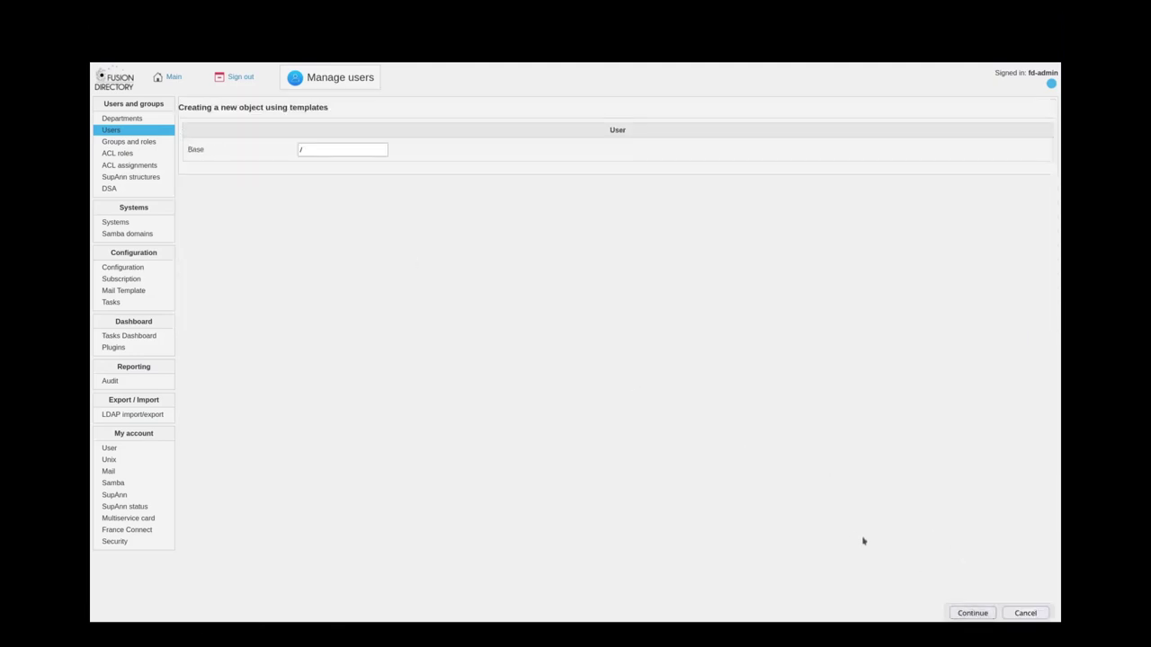
left_click(978, 611)
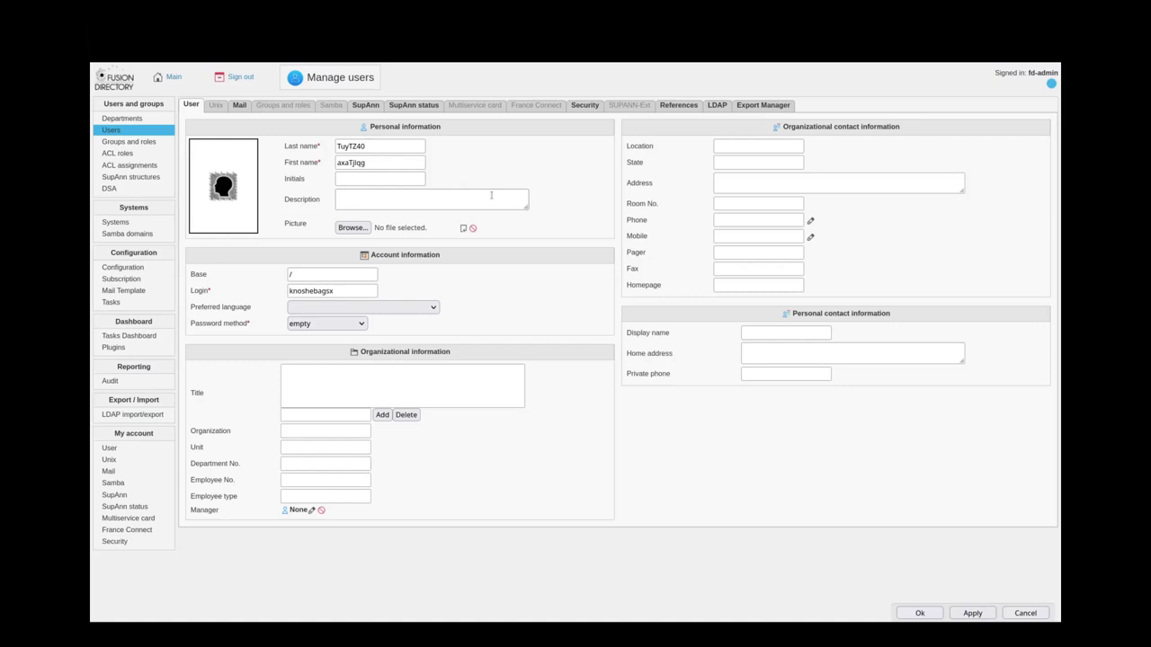
Review the new user's mail, SupAnn and SupAnn status settings, including the status end date, and save the account
left_click(240, 106)
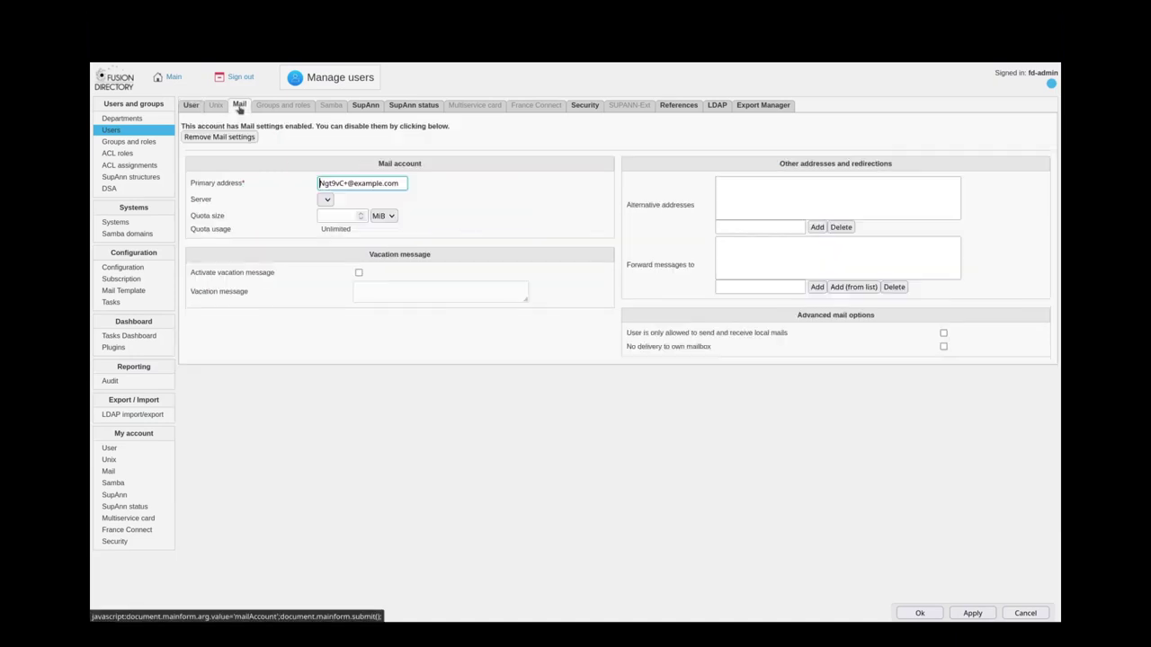
left_click(366, 106)
left_click(414, 107)
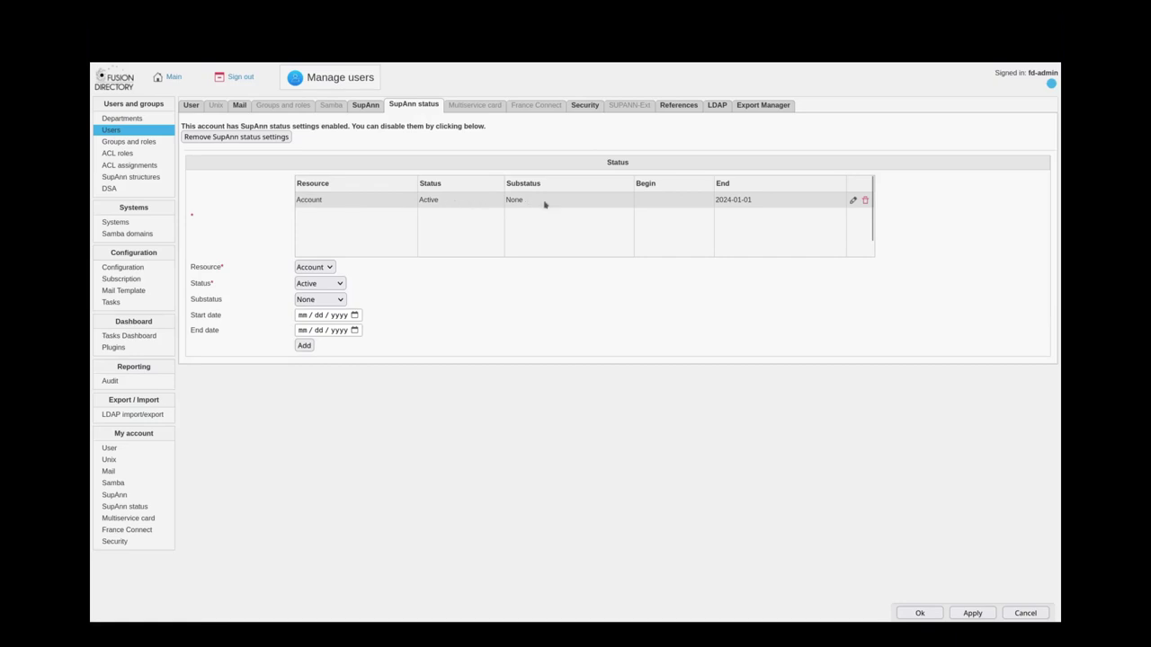
left_click_drag(761, 201, 715, 201)
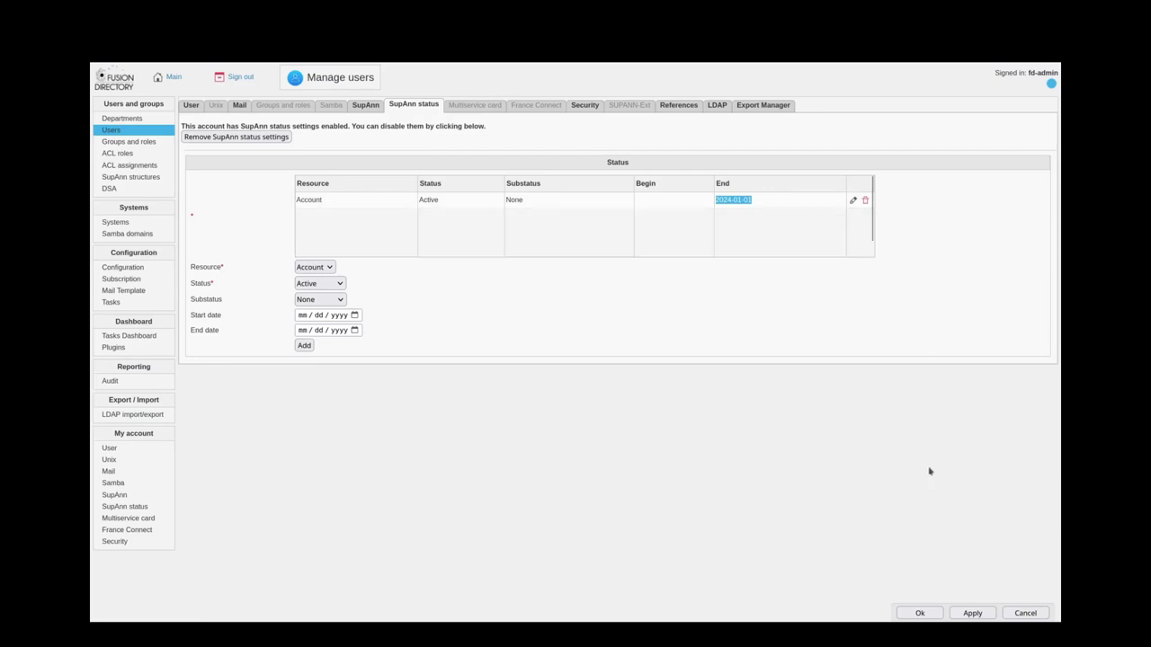
left_click(931, 611)
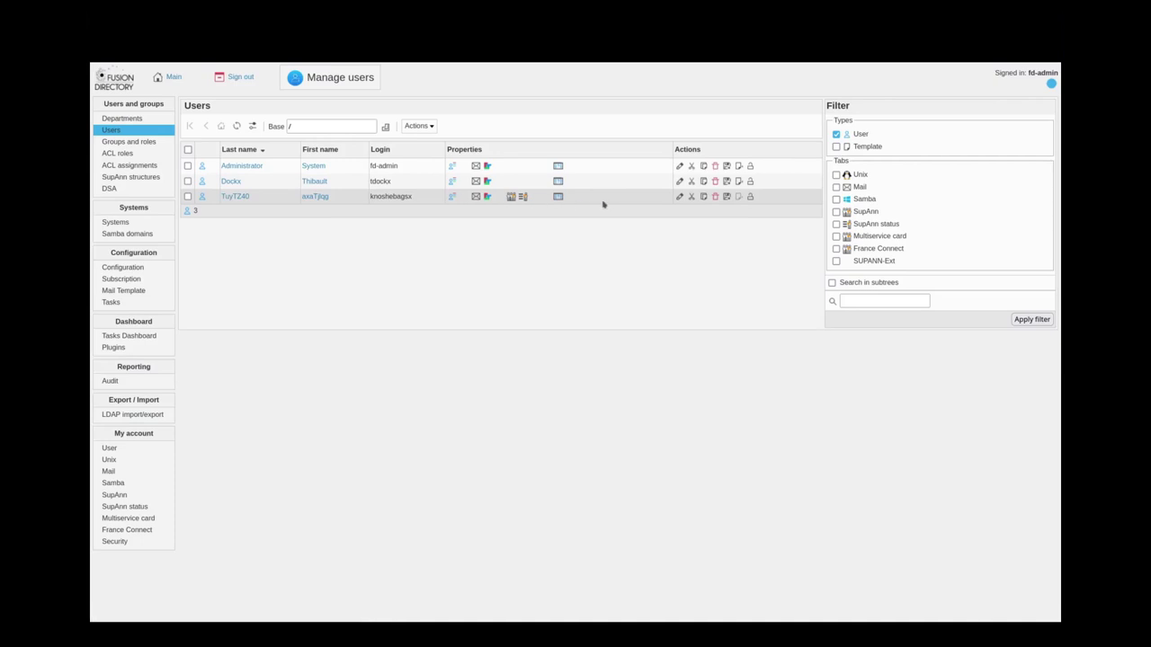
Reopen the newly created user and check the end date of its SupAnn account status
left_click(238, 197)
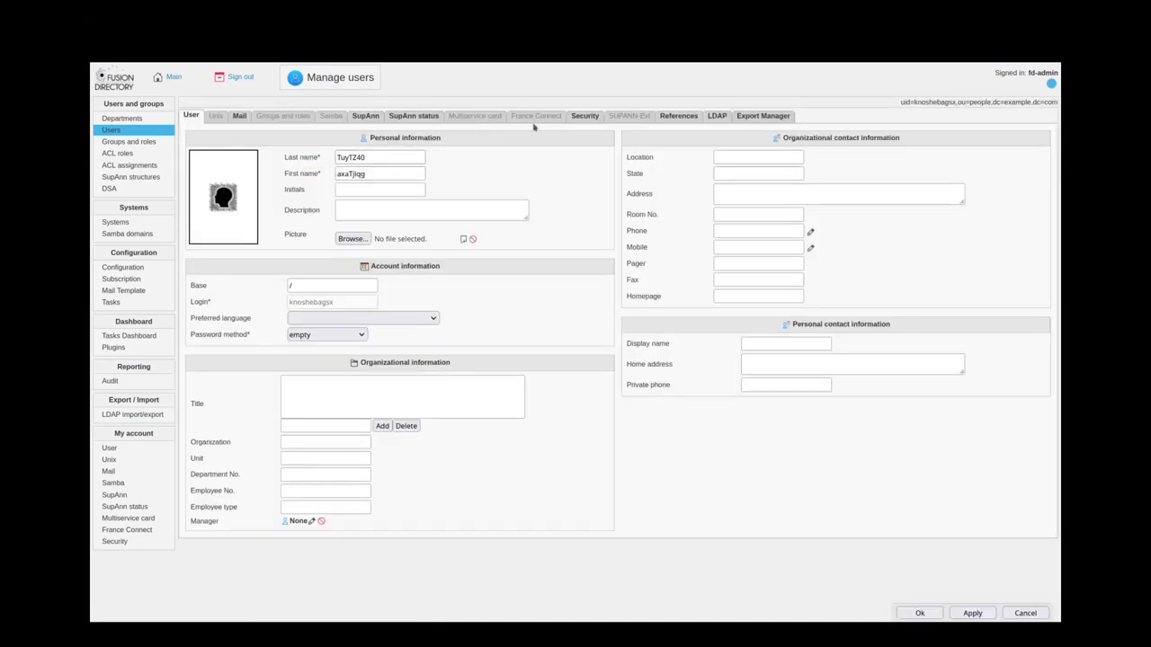
left_click(419, 118)
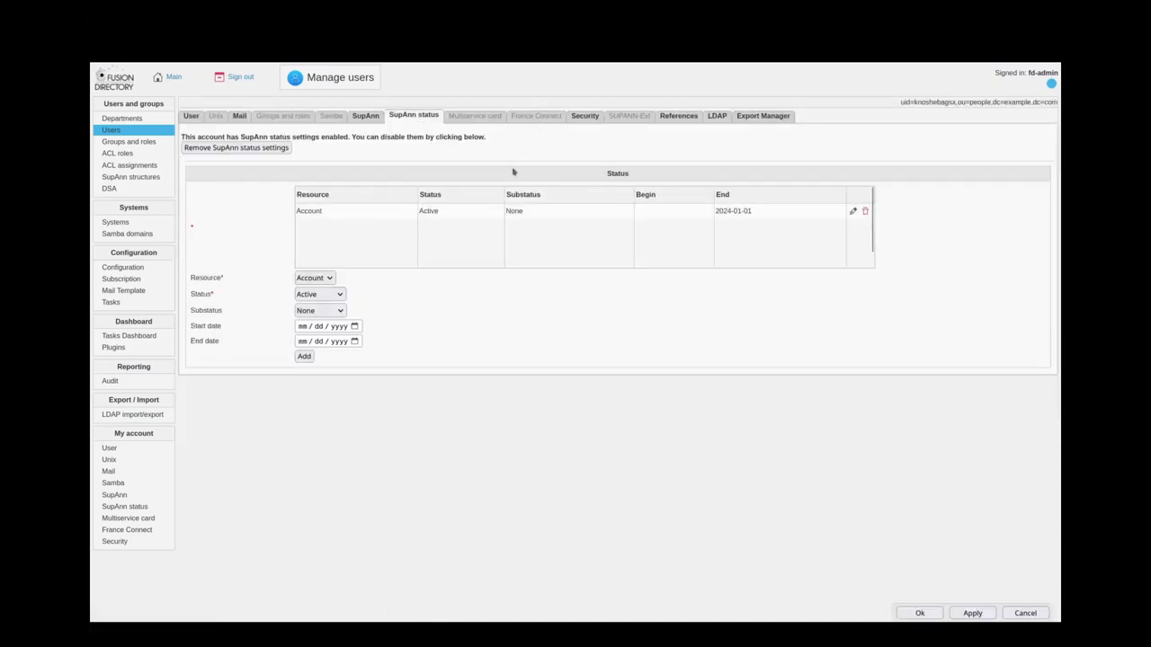
left_click_drag(717, 211, 753, 214)
Create a new task and name it Demonstration-lifecycle
left_click(111, 304)
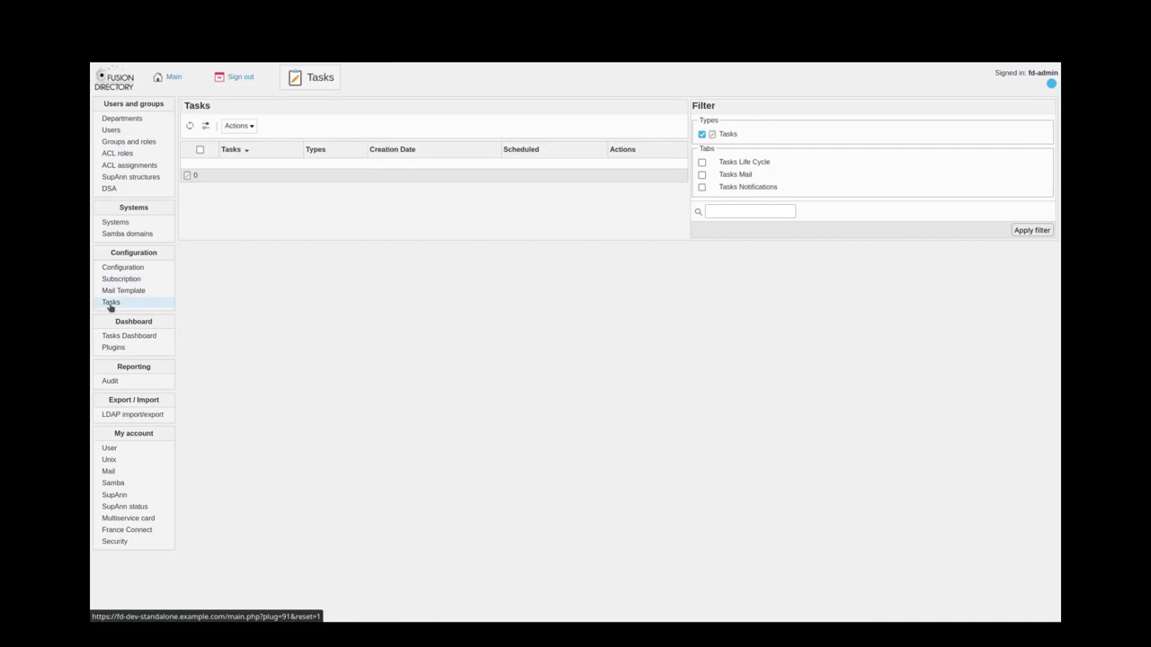
left_click(239, 126)
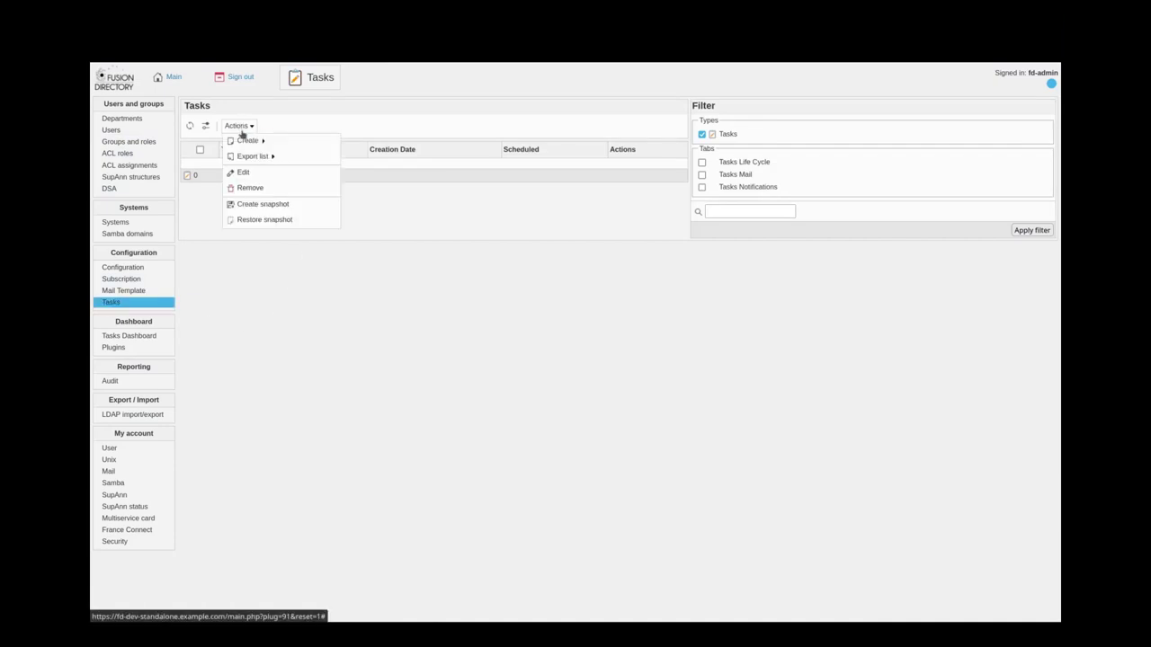
mouse_move(242, 146)
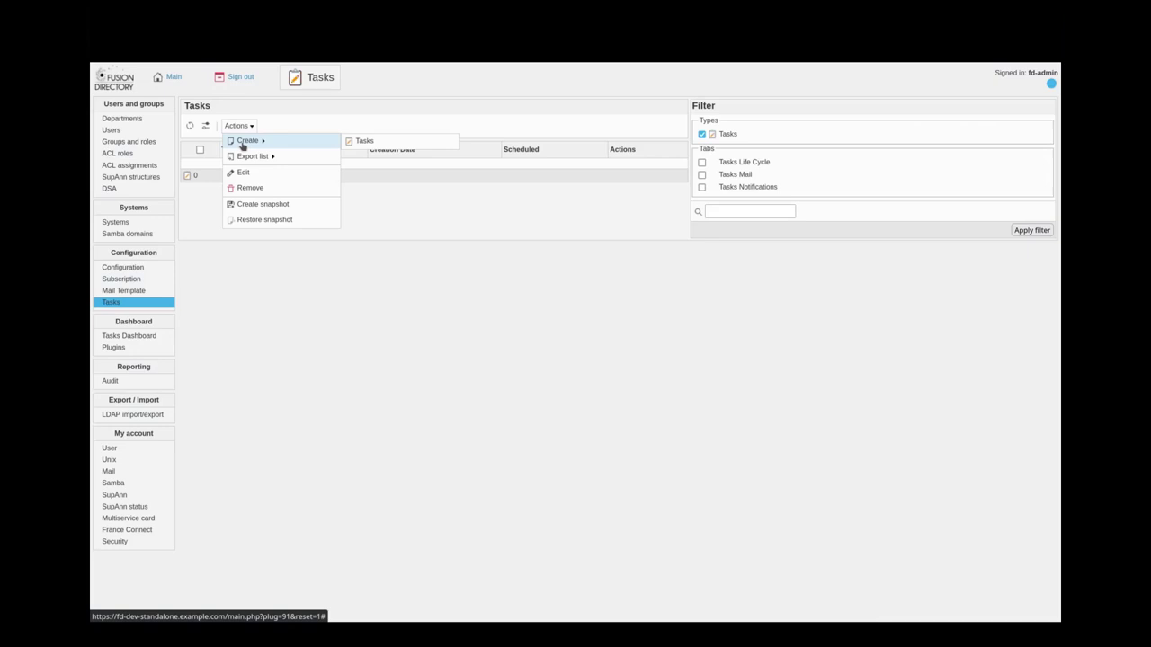
left_click(364, 141)
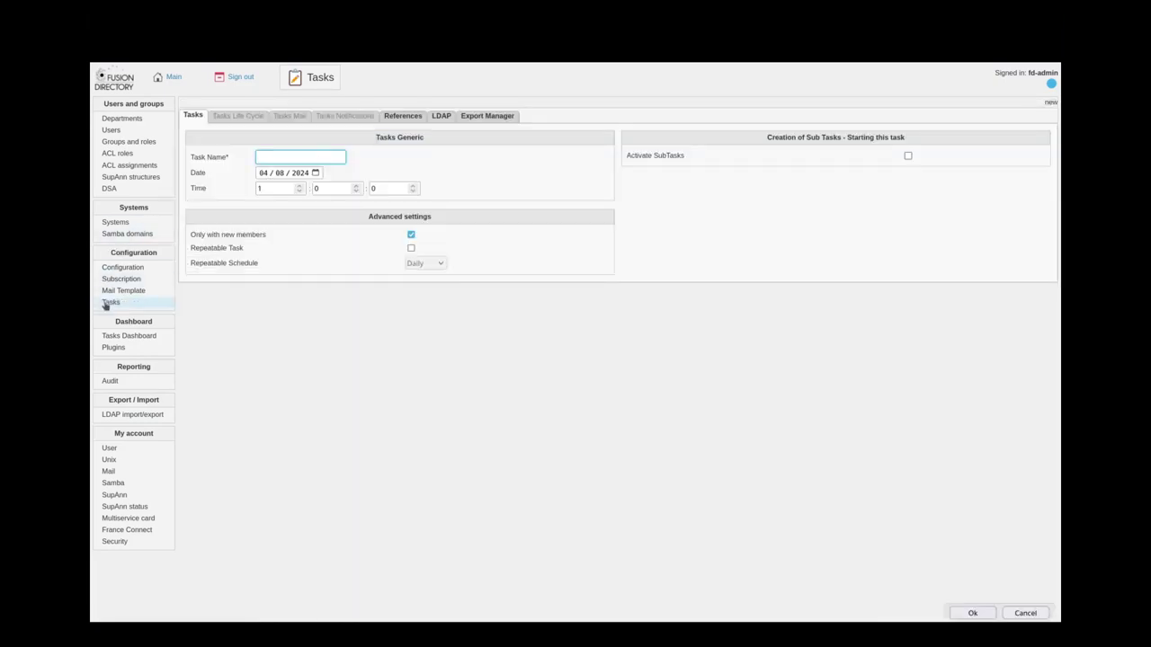
left_click_drag(107, 253, 166, 255)
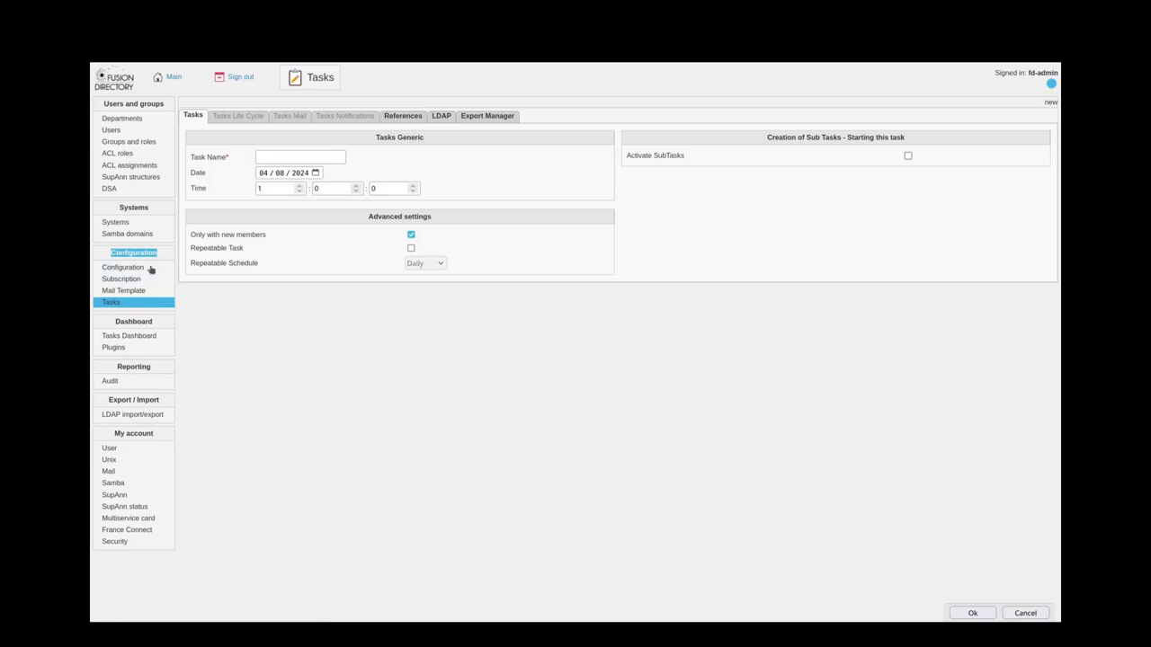
left_click(106, 303)
left_click(262, 158)
type("Demonstr")
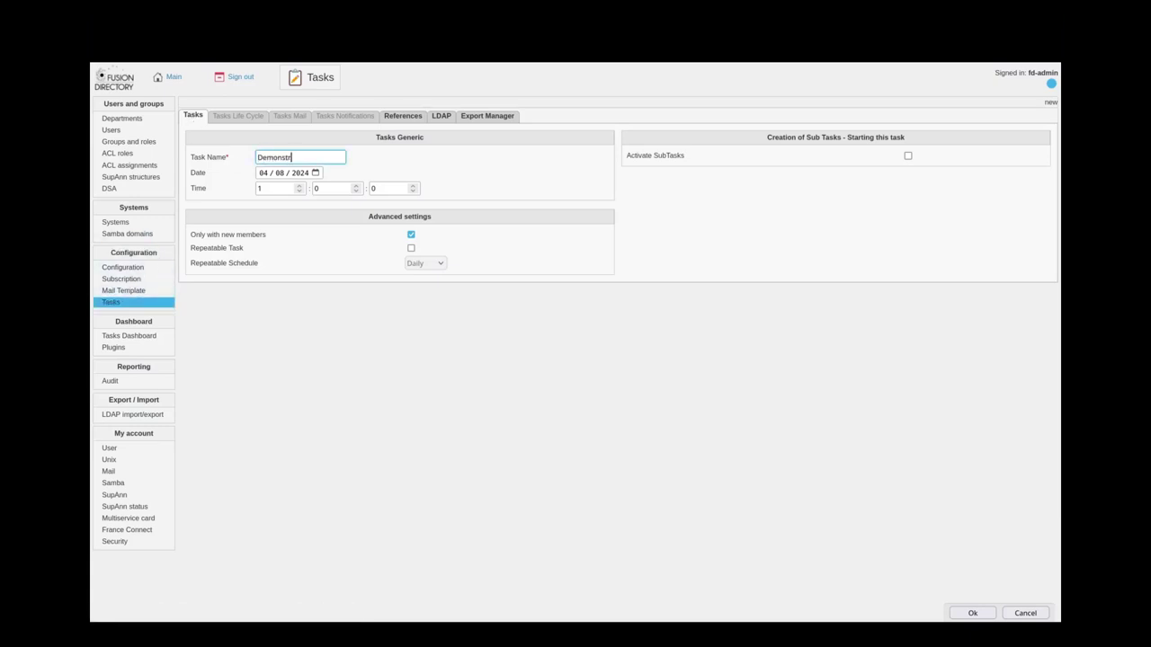
type("ation-lifecycle")
left_click(337, 303)
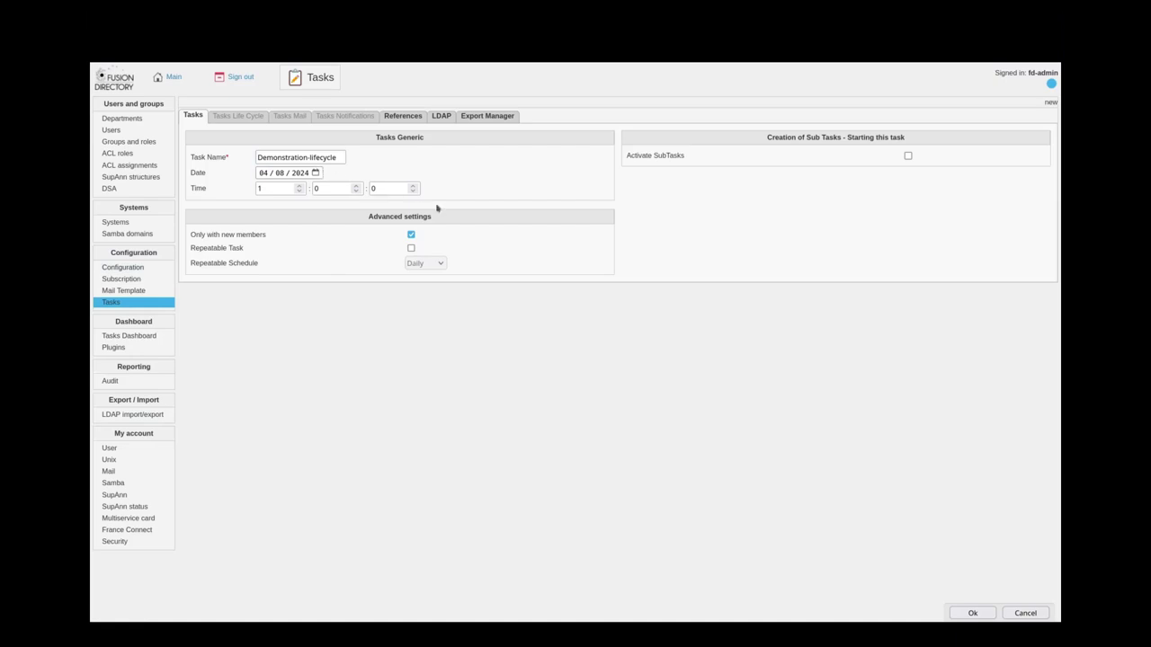
Make the task repeatable on the Daily schedule, disable the new-members-only option and activate its subtasks
left_click(411, 247)
left_click_drag(190, 251, 246, 253)
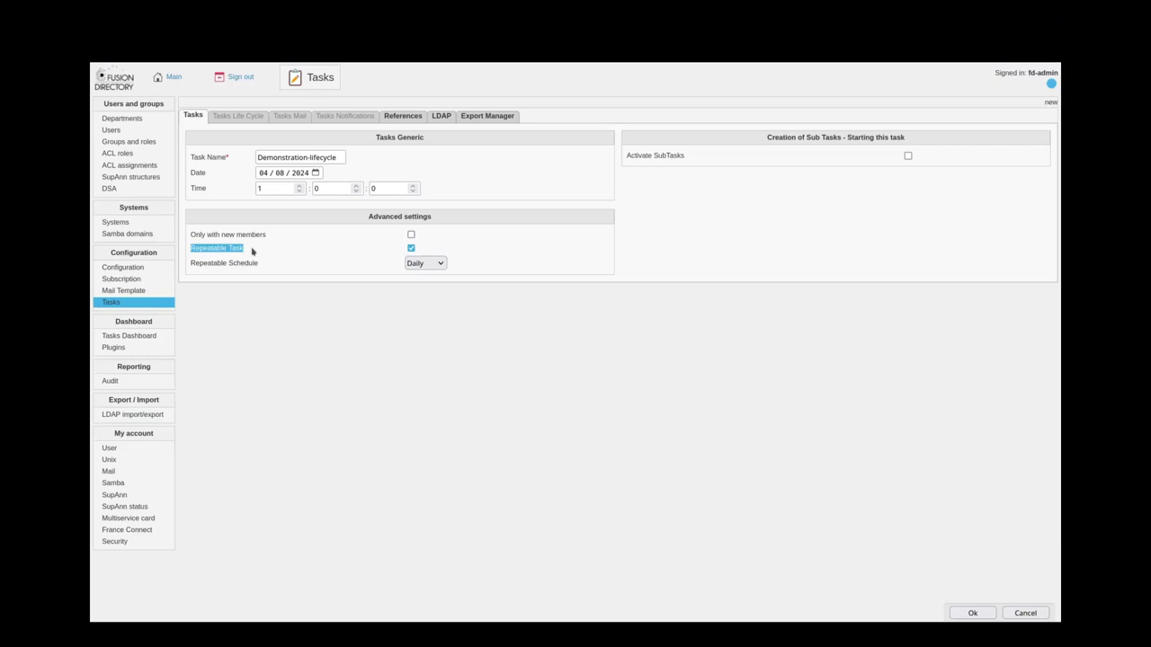
left_click(258, 331)
left_click(907, 157)
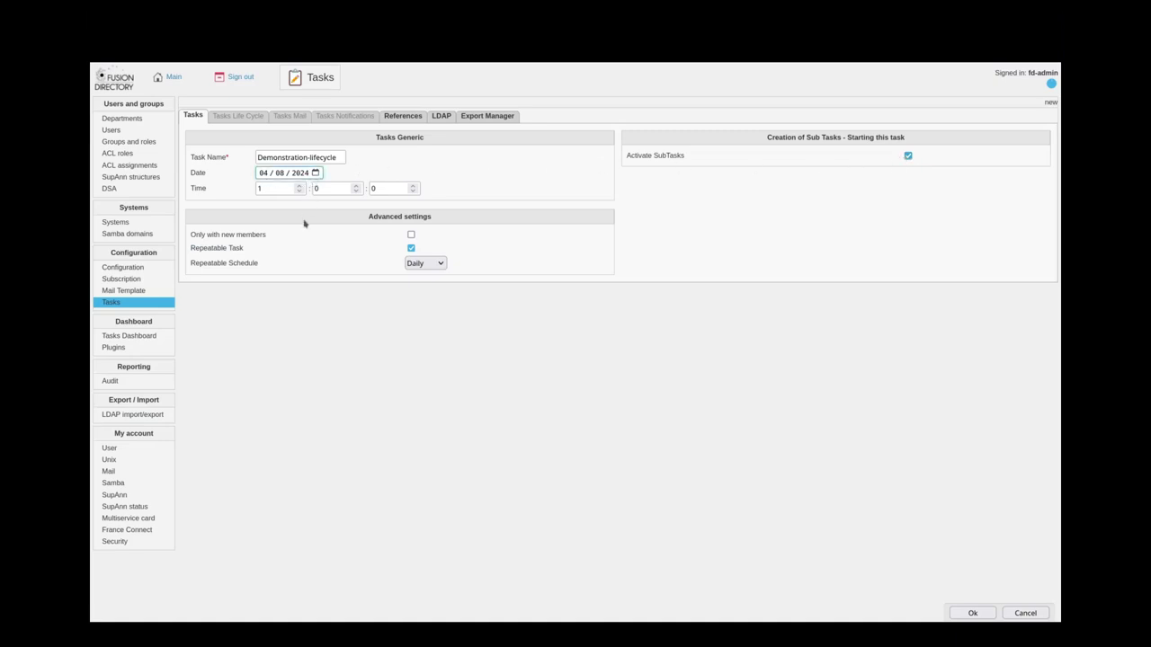
Set the day in the task's date to 08
key("Tab")
type("08")
left_click(334, 375)
Add life cycle settings to the task and read the recommendation about task redundancy and new members
left_click(257, 120)
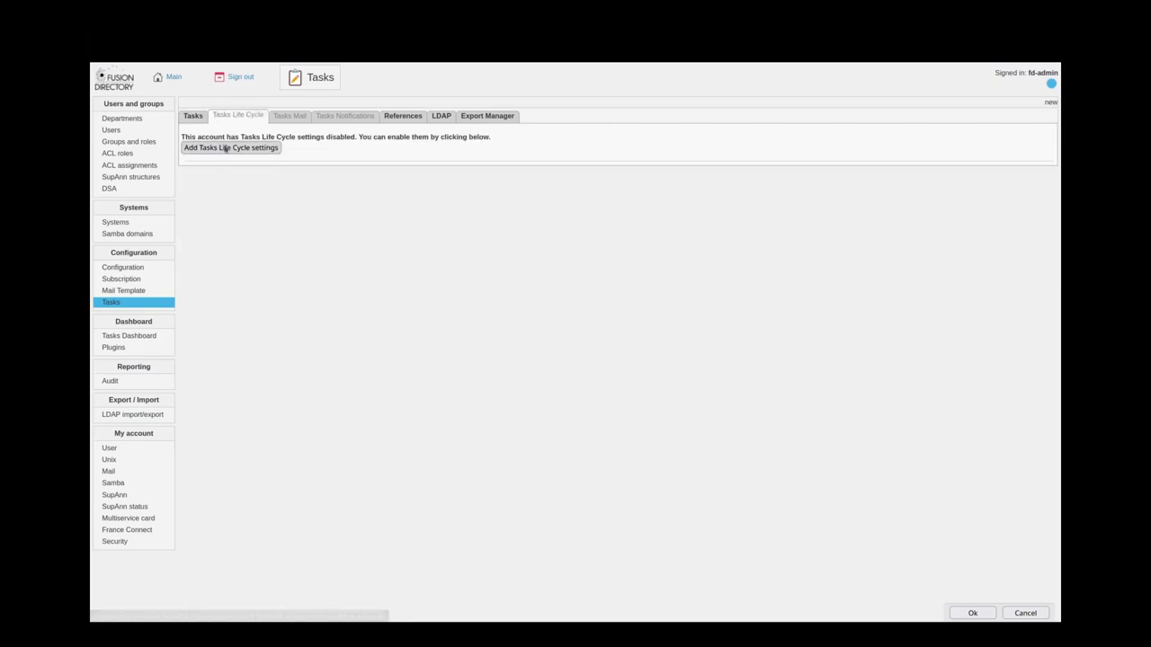
left_click(226, 148)
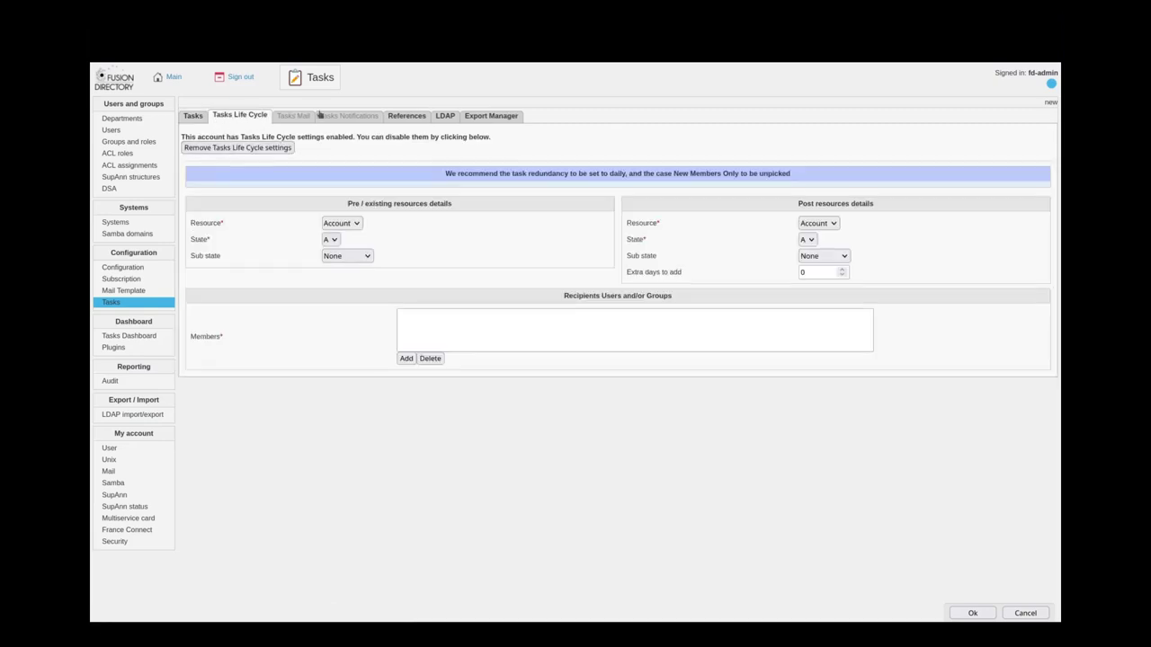
left_click_drag(443, 177, 792, 176)
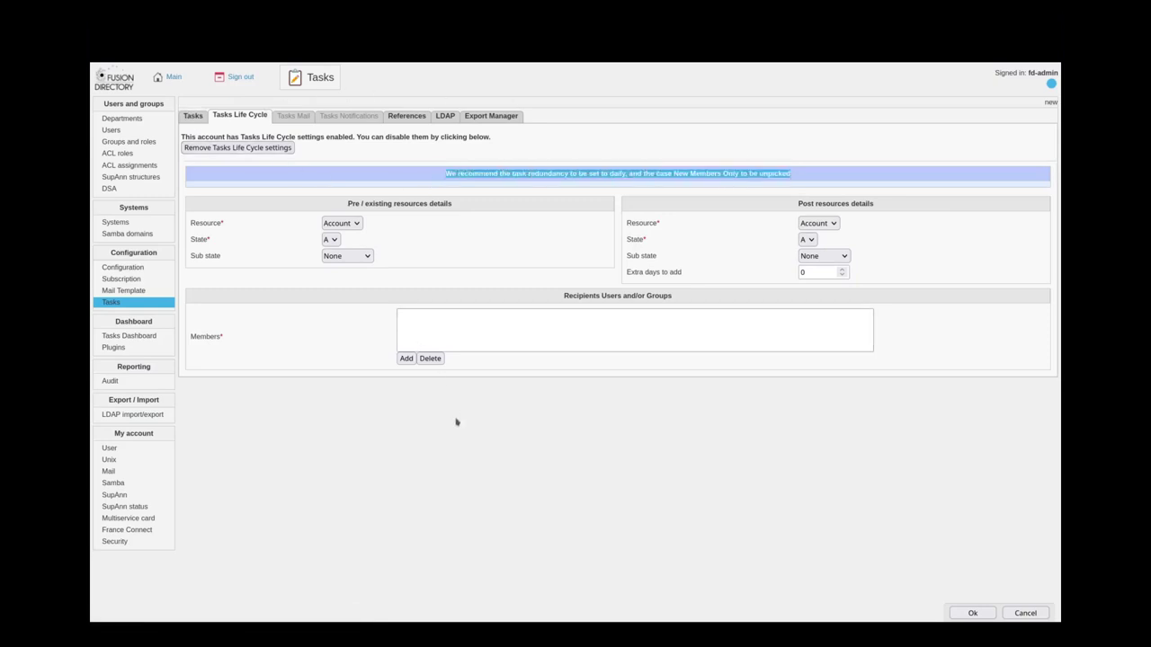
left_click(409, 342)
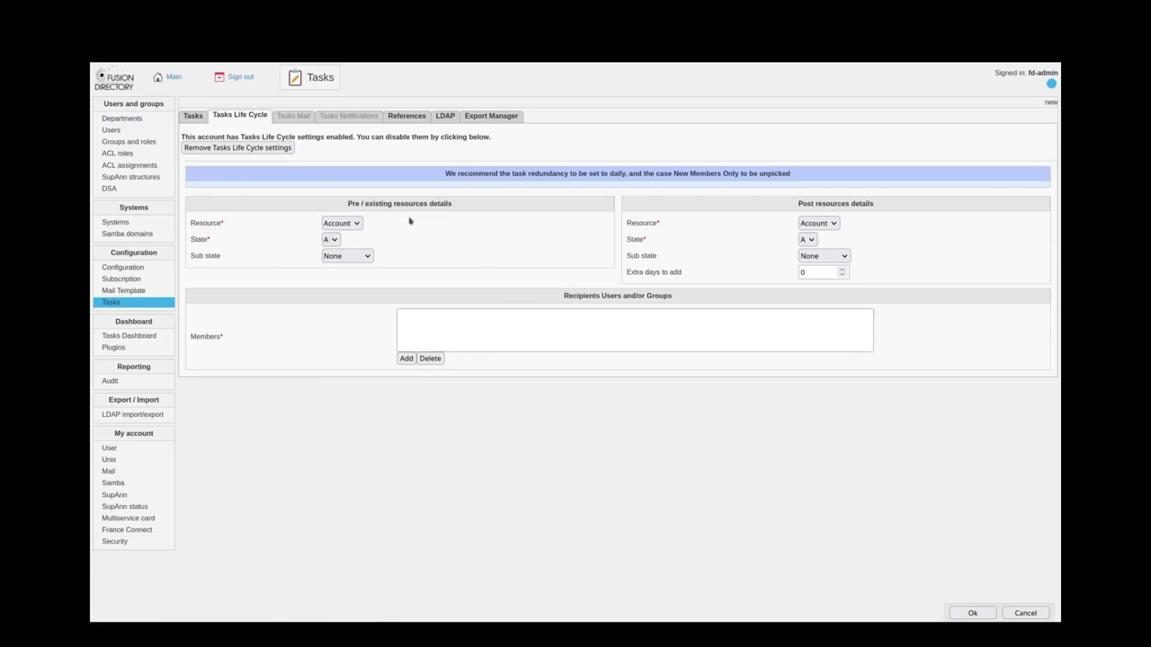
Review the pre/existing resource details and set the post-resource state of Account to I
left_click_drag(341, 209, 462, 208)
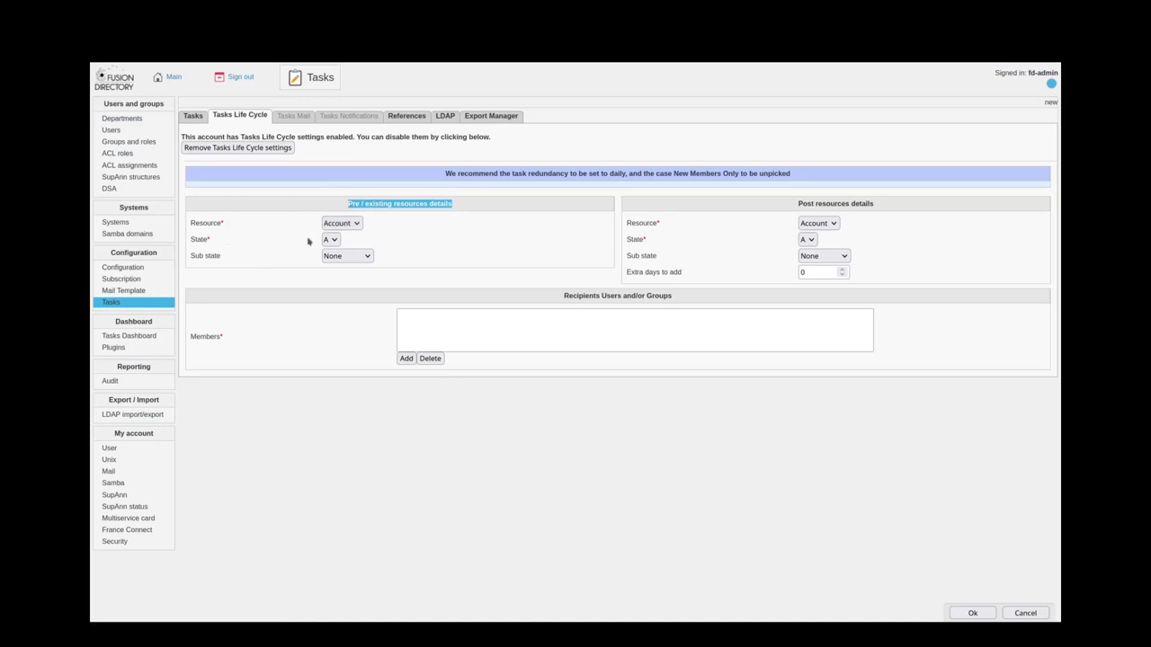
left_click_drag(196, 256, 225, 258)
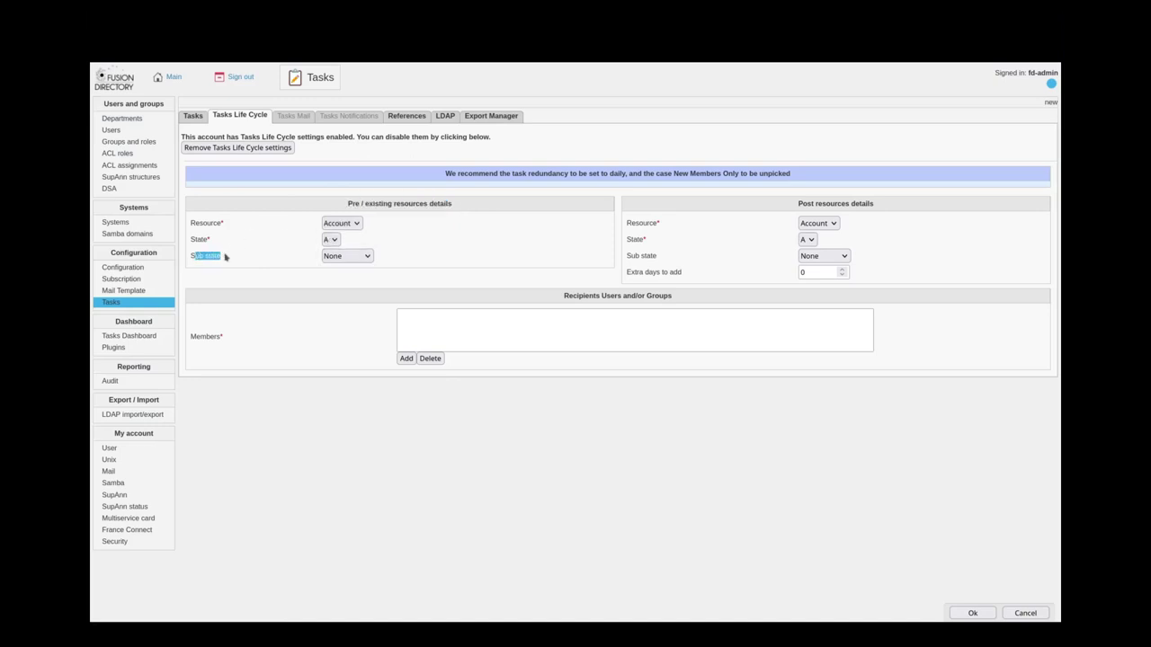
left_click(493, 271)
left_click_drag(333, 205, 458, 205)
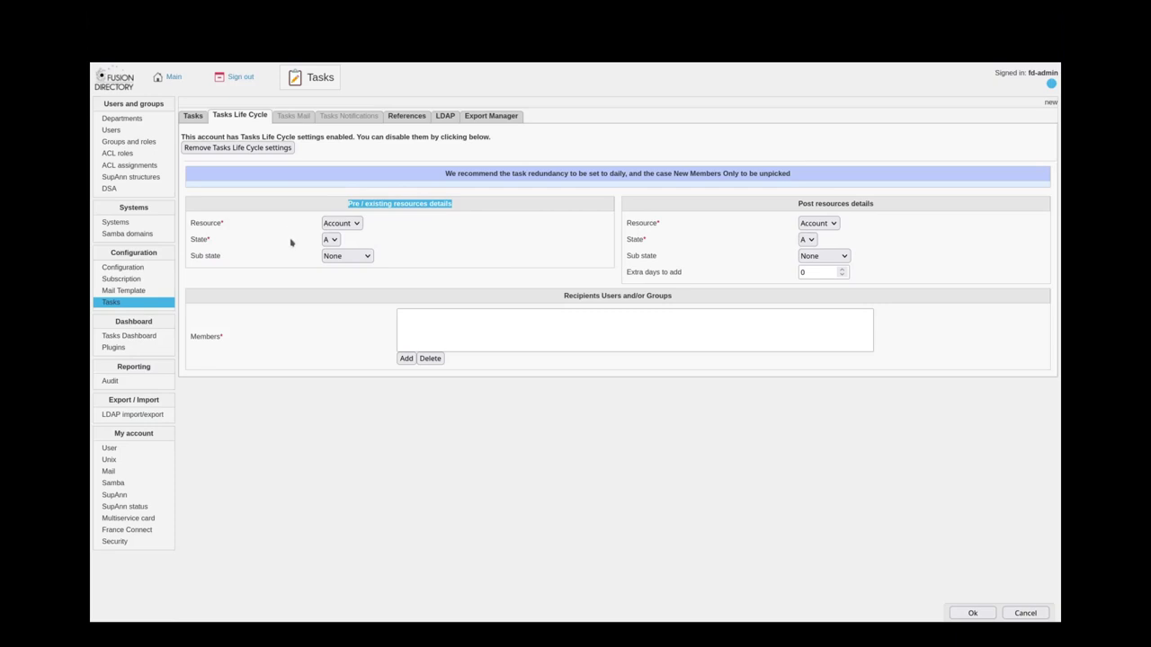
left_click(454, 257)
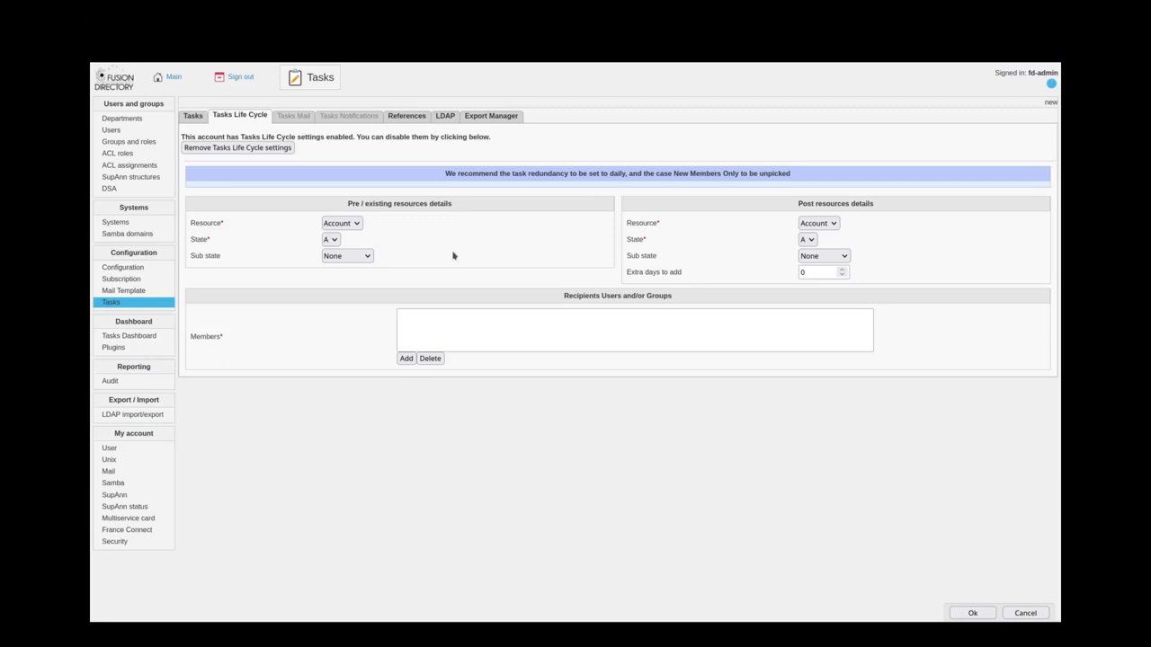
left_click(807, 239)
left_click(803, 269)
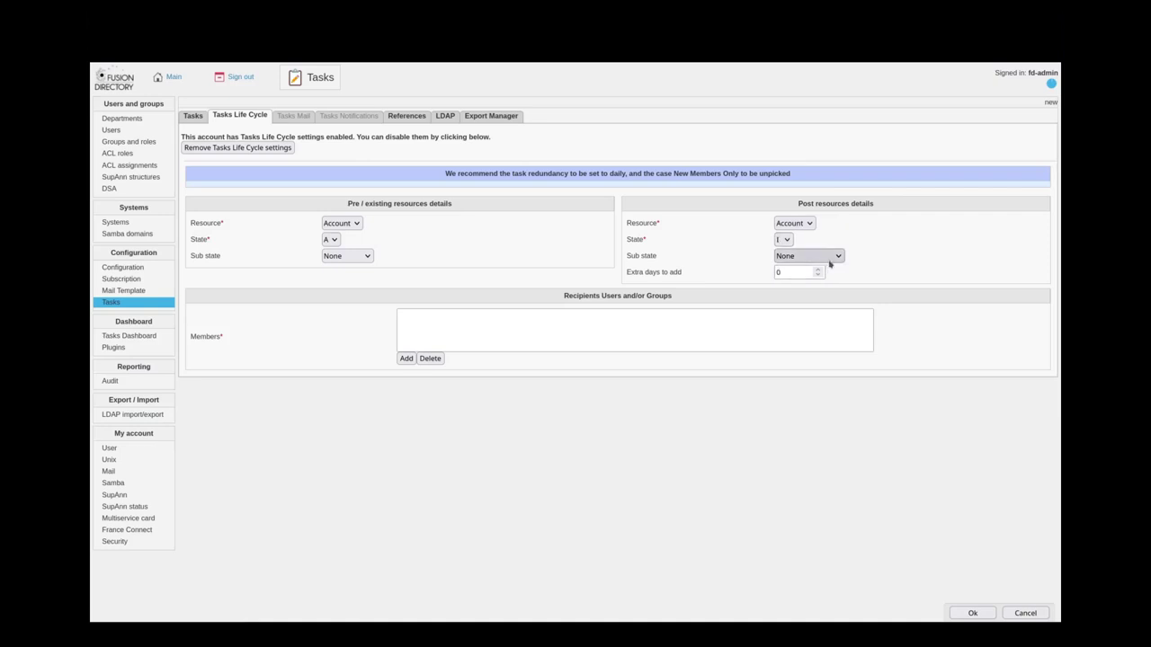
left_click(418, 327)
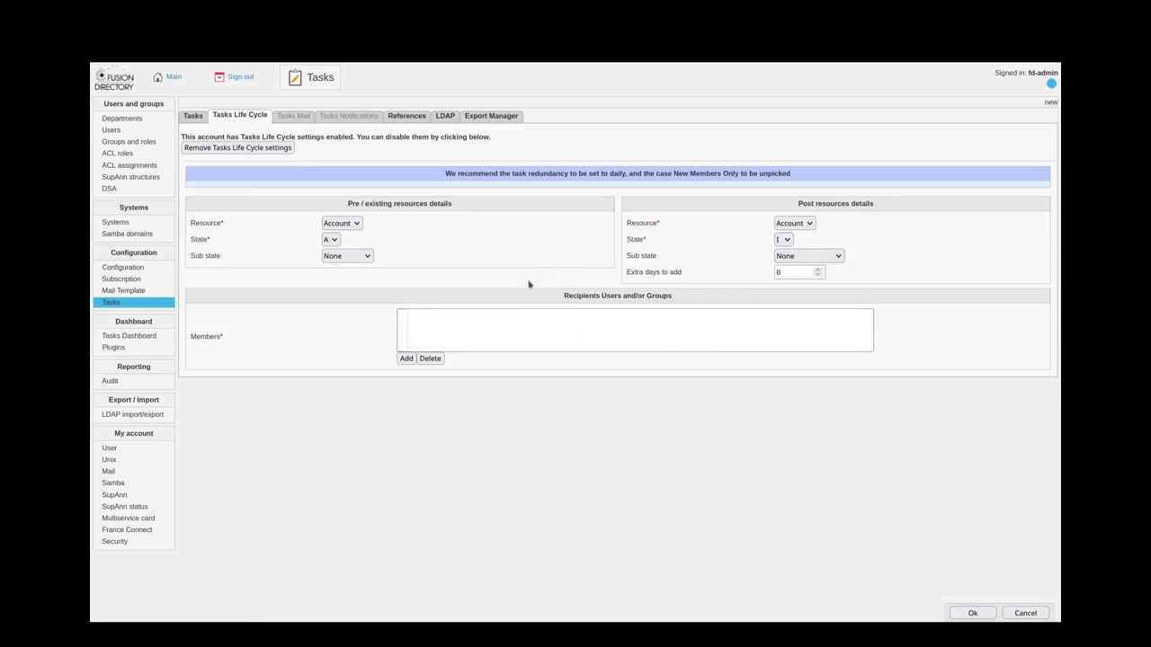
Add the supannactive dynamic group and the last listed individual user as members of the life cycle task
left_click(406, 359)
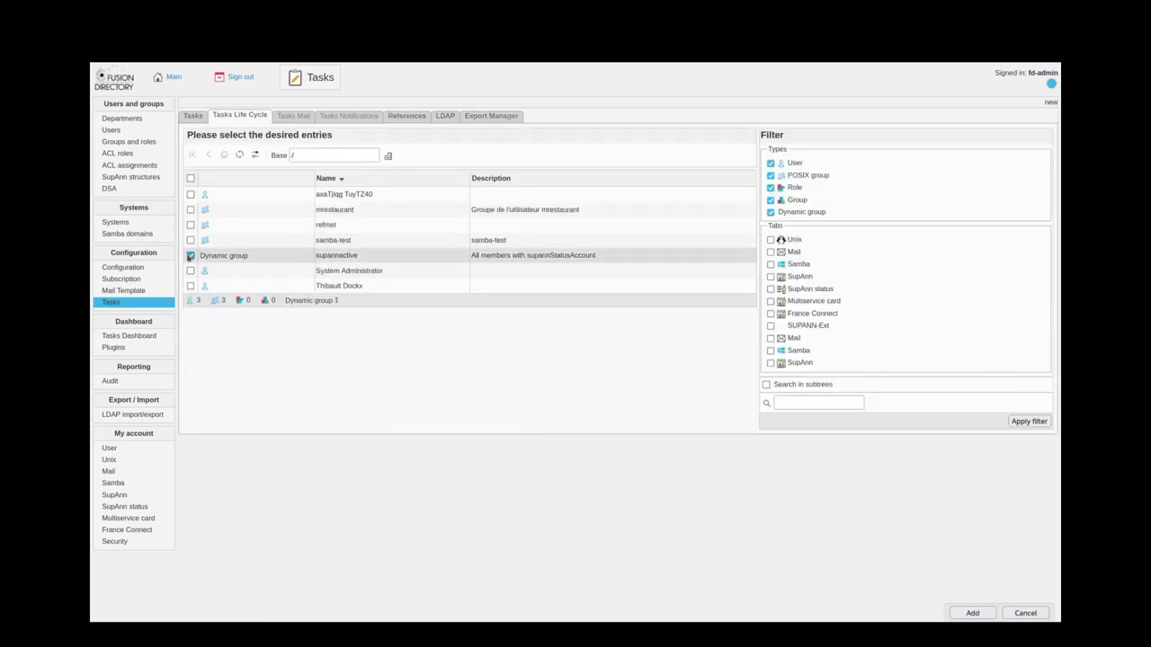
left_click(190, 256)
left_click(191, 286)
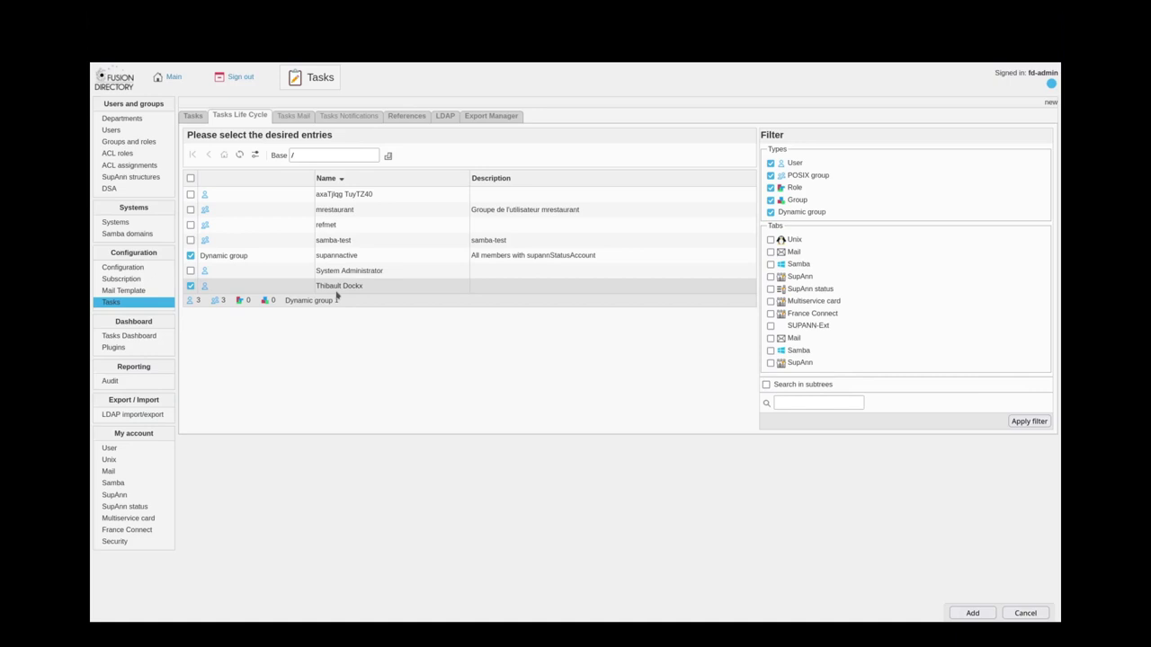
left_click(971, 612)
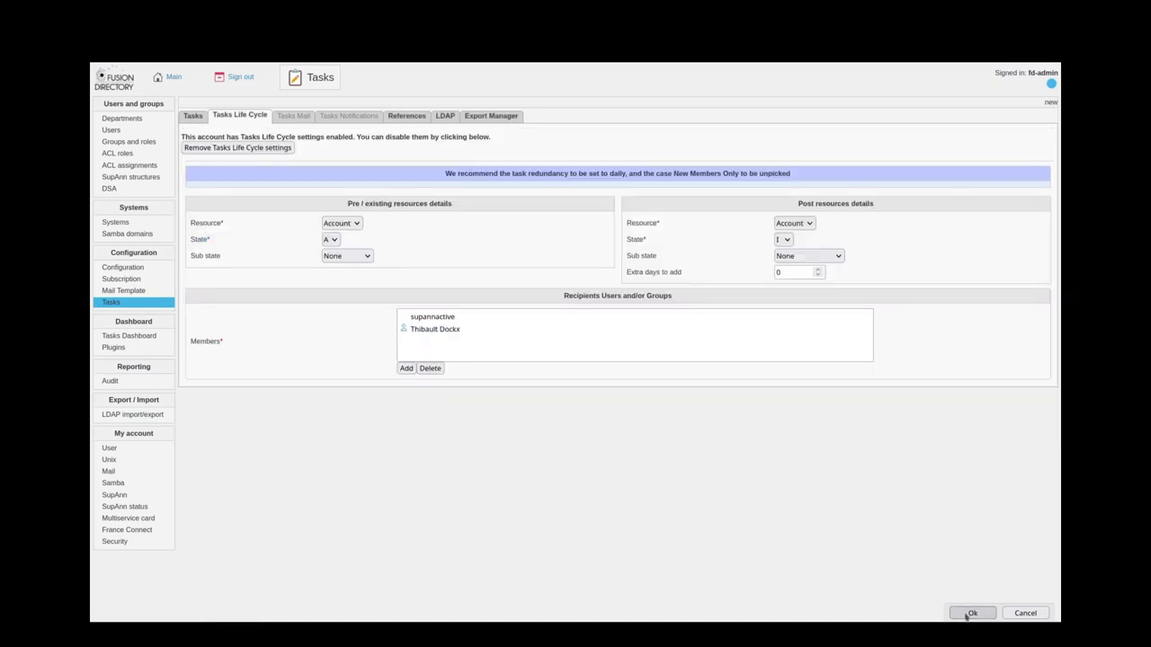
left_click(431, 318)
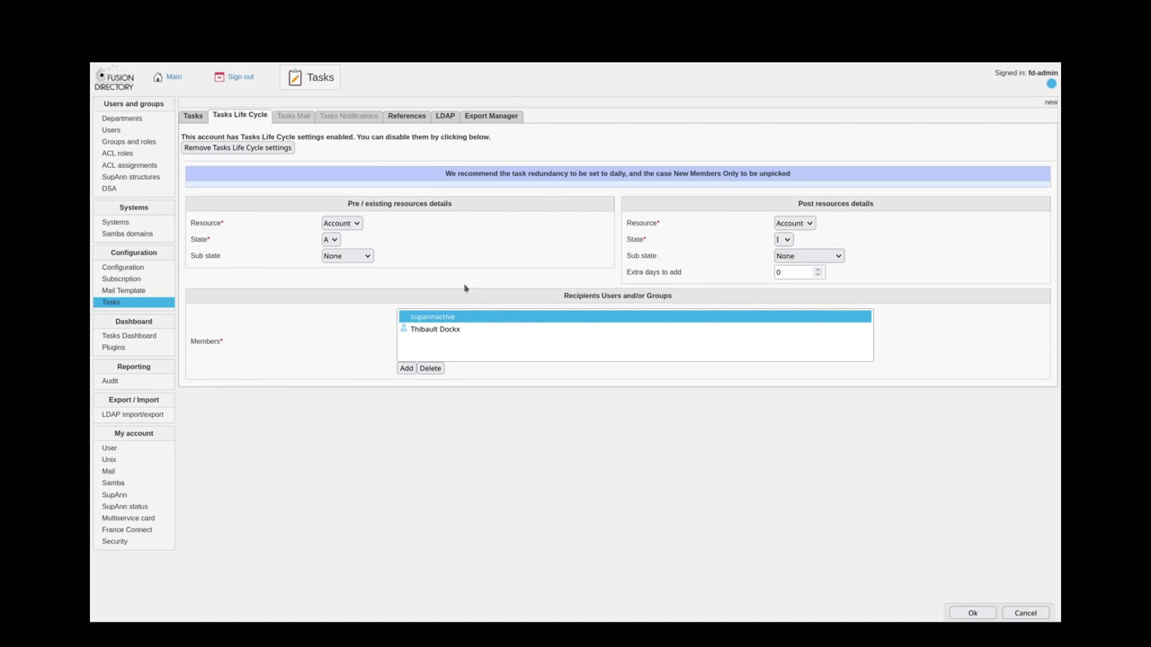
Check the selected members and the general settings of the Demonstration-lifecycle task, and save the task
left_click(441, 331)
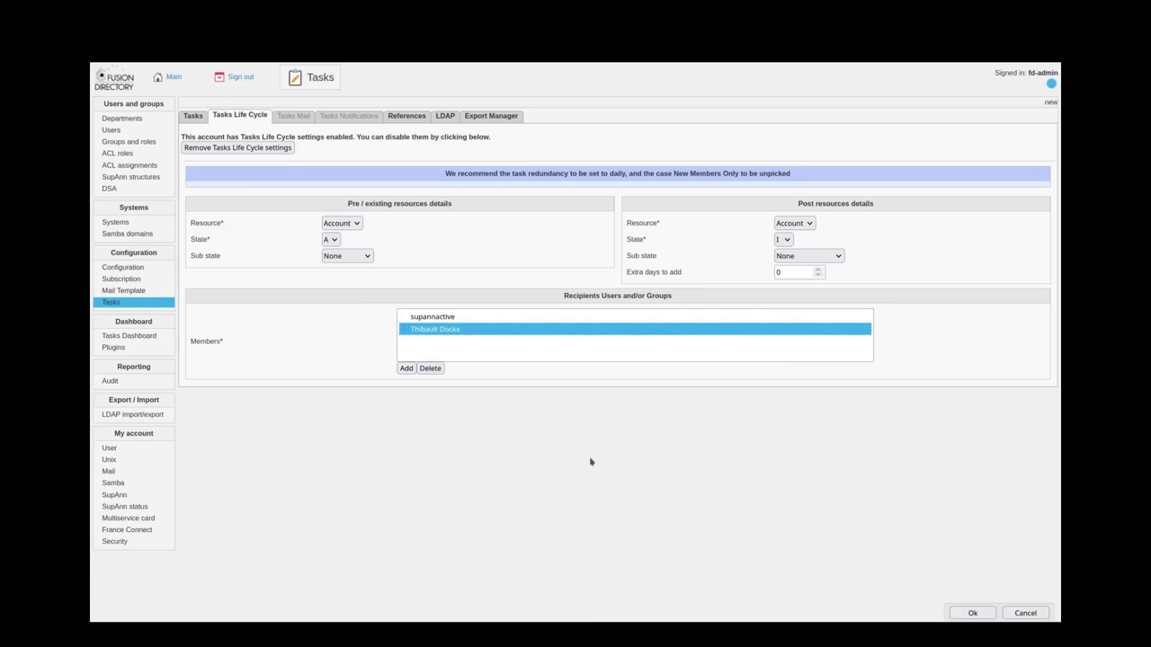
left_click(193, 116)
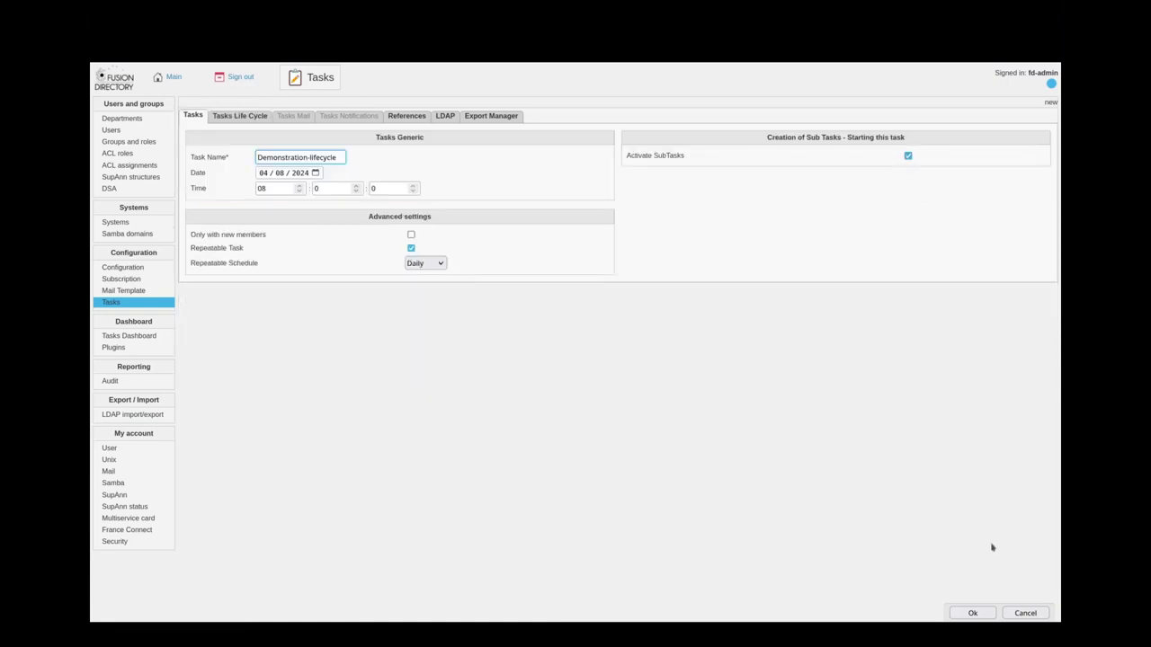
left_click(983, 615)
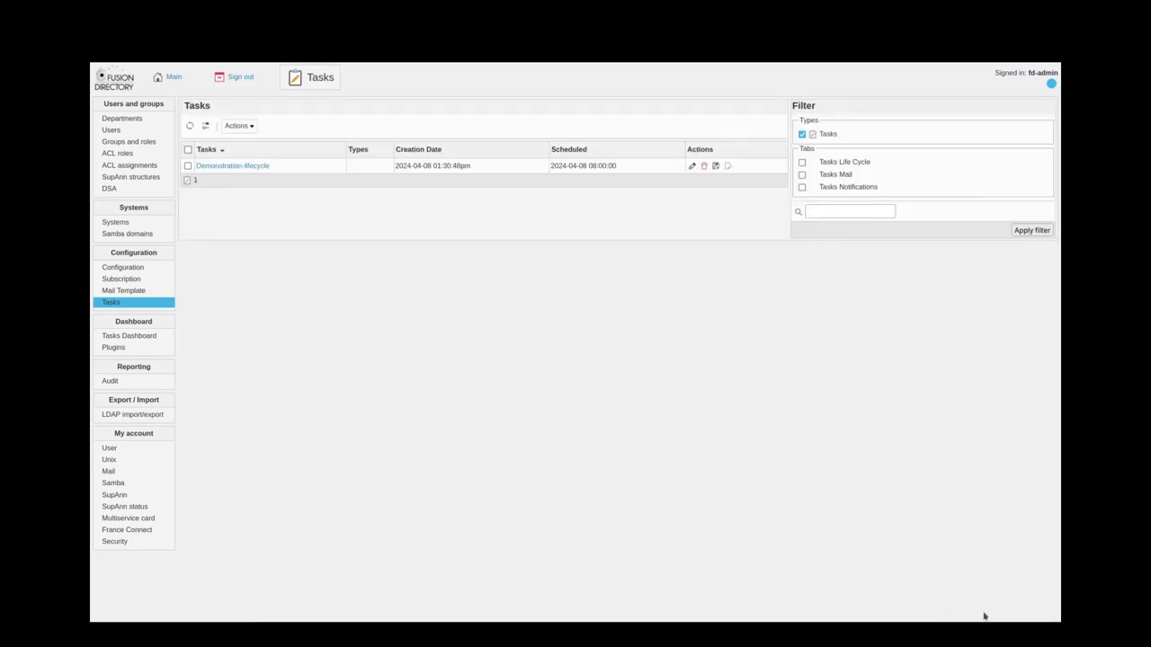
Open the supannactive dynamic group and examine its member URL and group members
left_click(126, 144)
triple_click(134, 104)
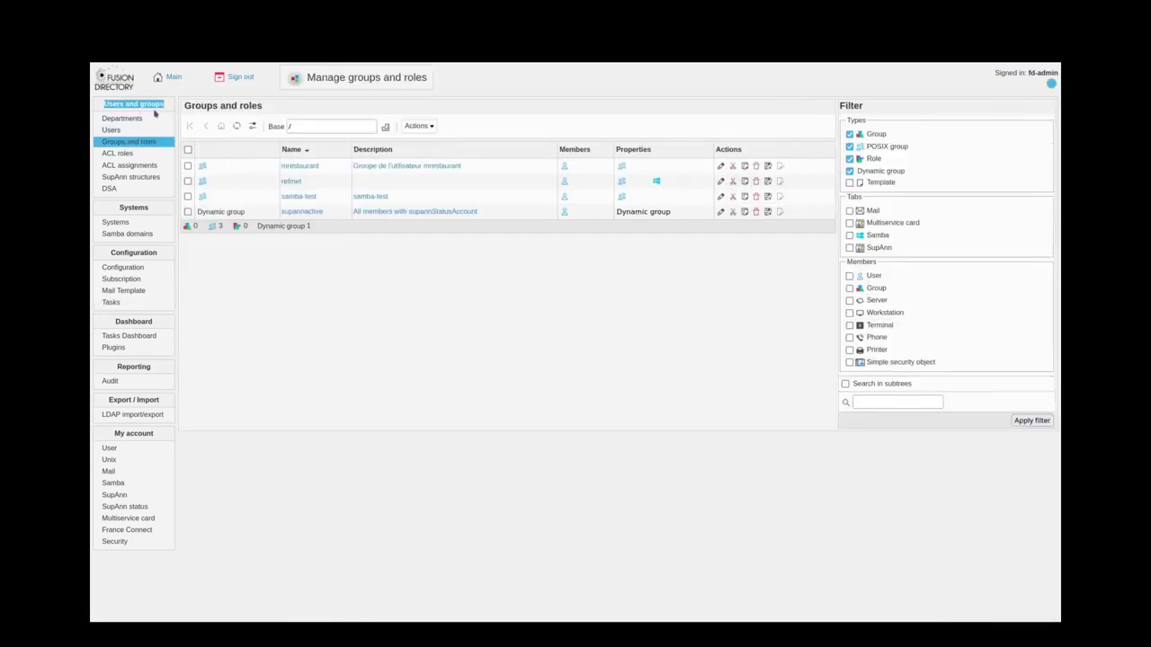
left_click(121, 143)
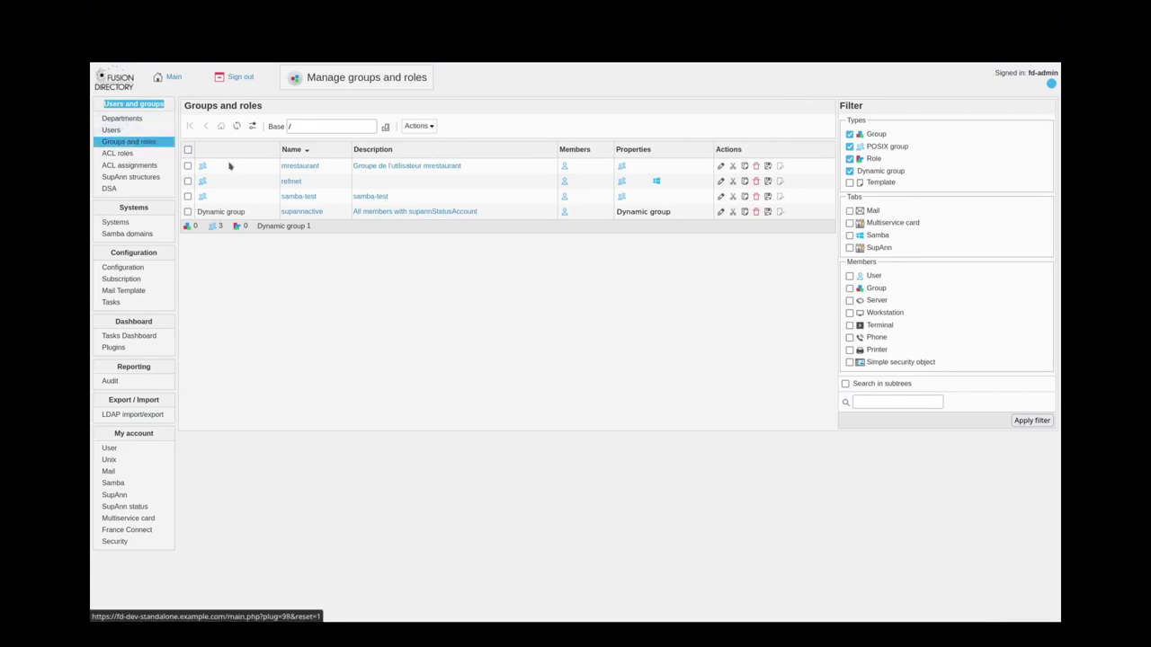
left_click(298, 216)
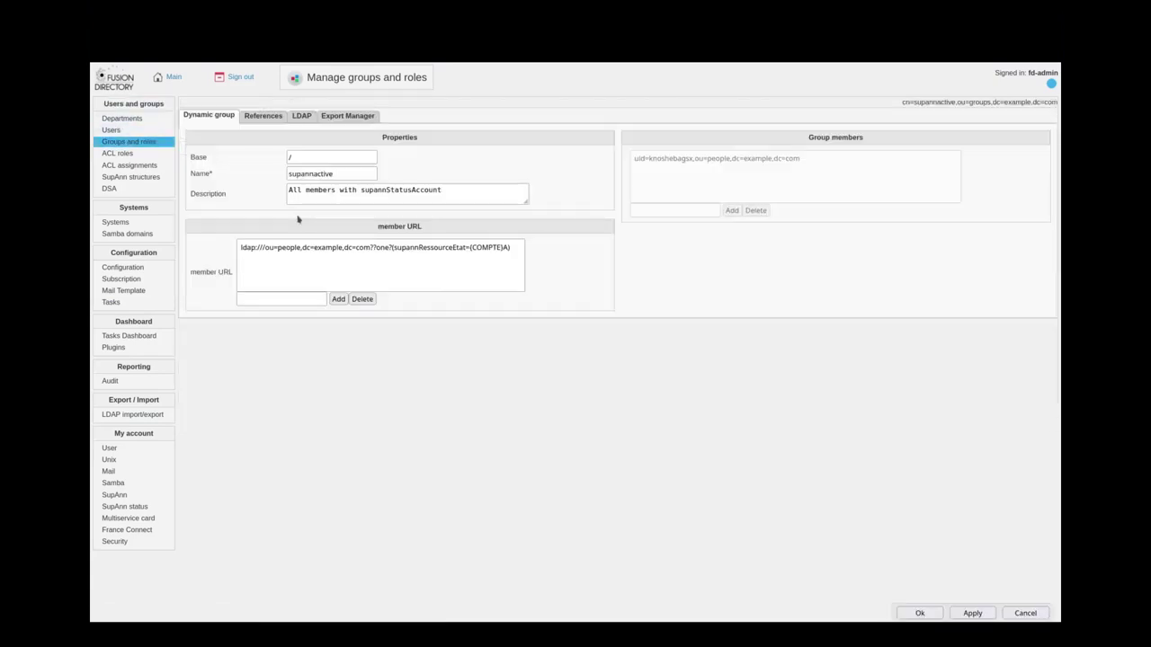
left_click(502, 252)
left_click(676, 164)
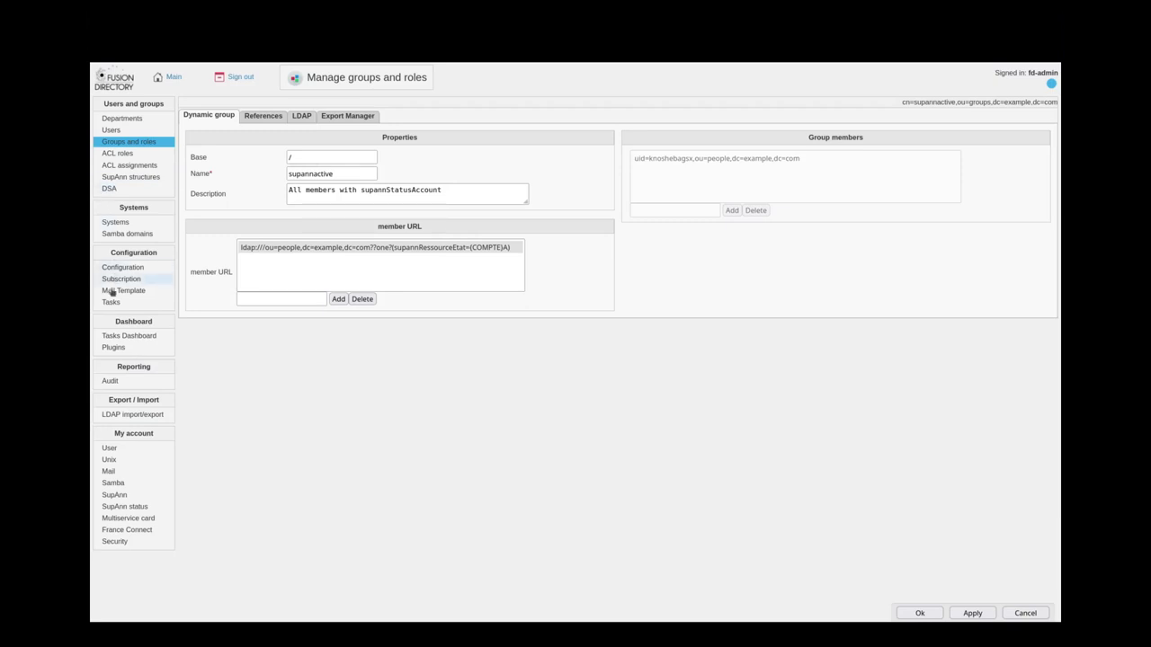
Open the Tasks Dashboard and examine the Demonstration-lifecycle subtasks
left_click_drag(108, 325, 162, 327)
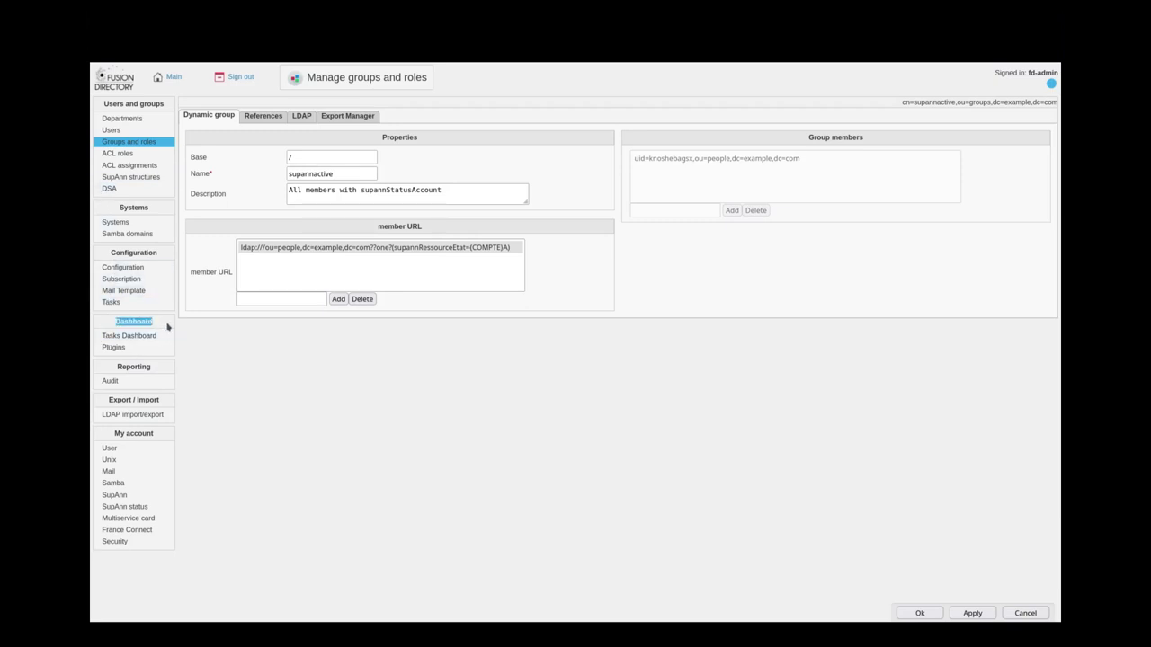
left_click(118, 337)
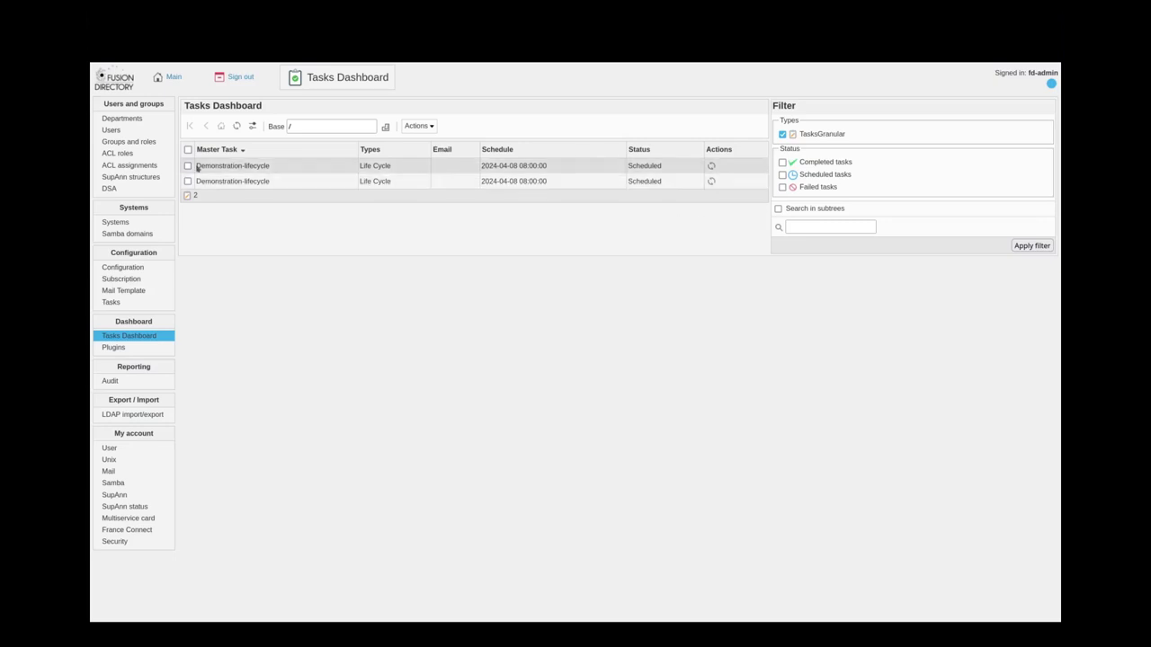
left_click_drag(197, 166, 275, 167)
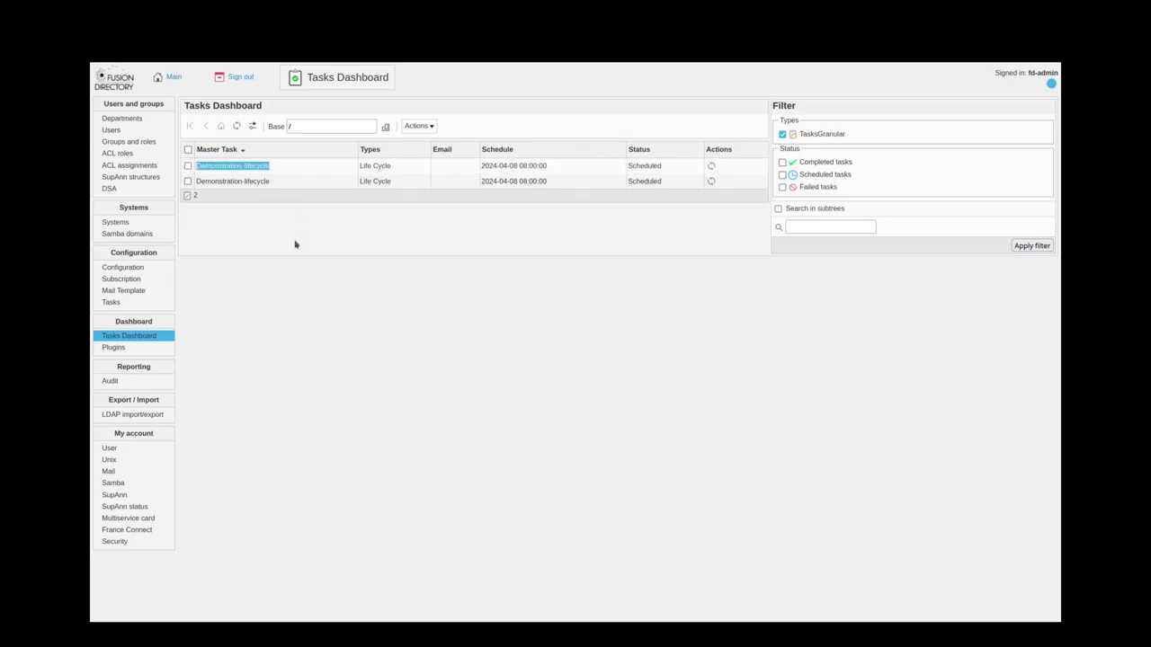
left_click_drag(198, 181, 281, 183)
left_click(317, 253)
Switch to the terminal and run fusiondirectory-orchestrator-client -v -d -c to execute the life cycle subtasks
key("alt+Tab")
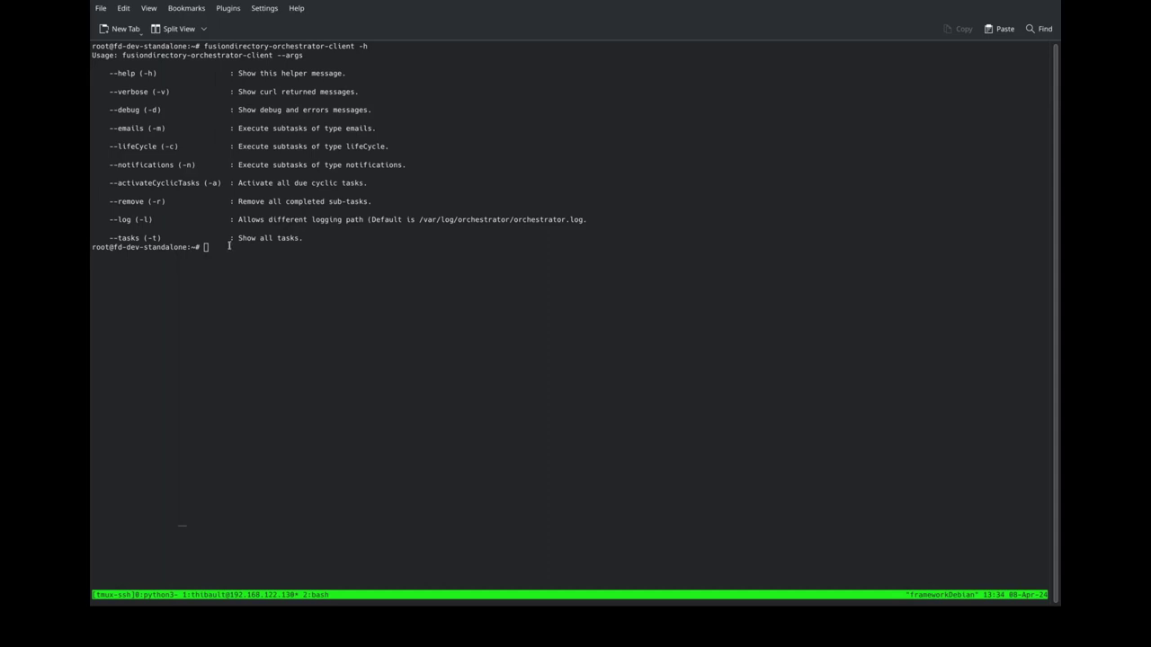
key("Up")
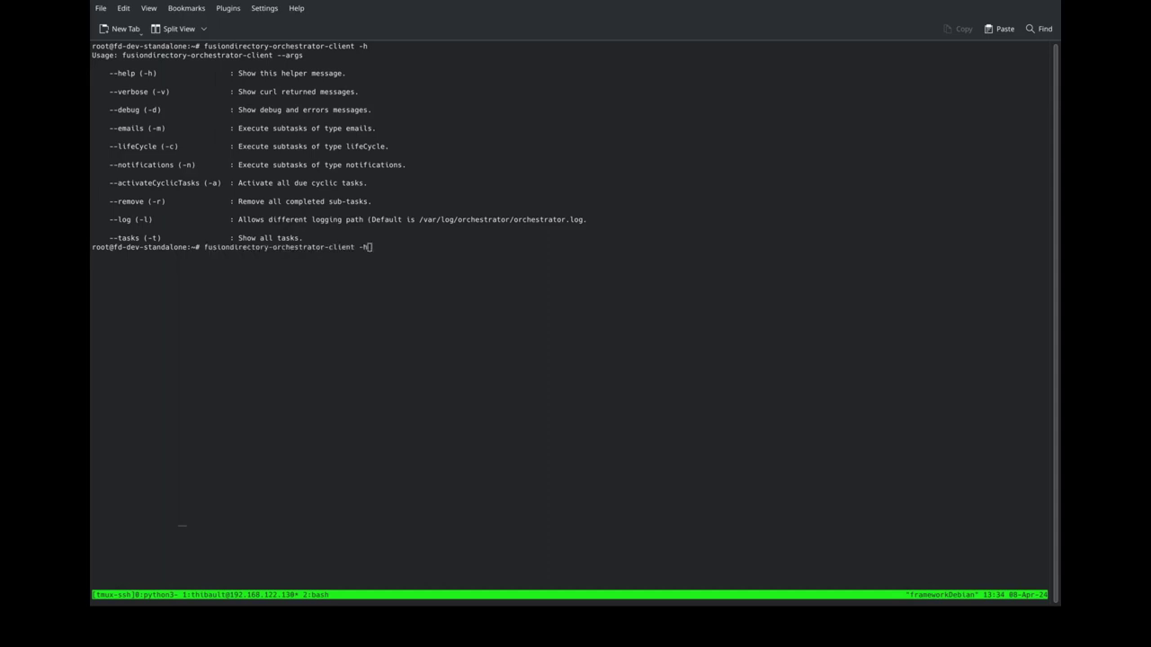
key("BackSpace")
type("v -d -c")
key("Return")
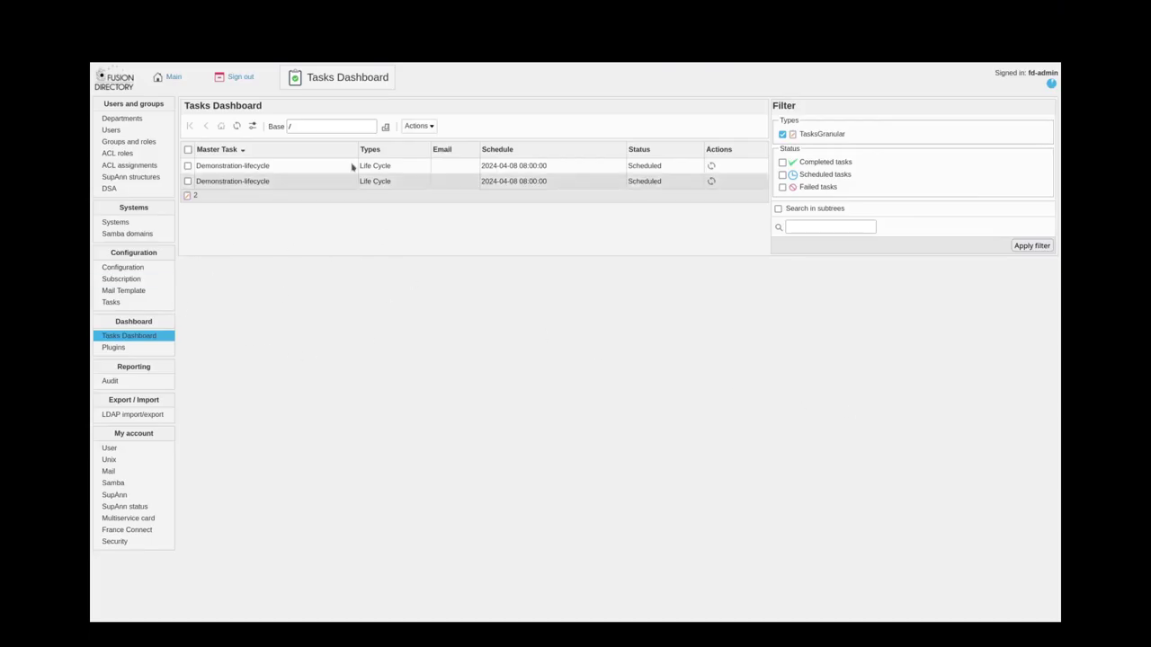
Return to FusionDirectory, refresh the Tasks Dashboard and check the status of the Demonstration-lifecycle subtasks
left_click(141, 338)
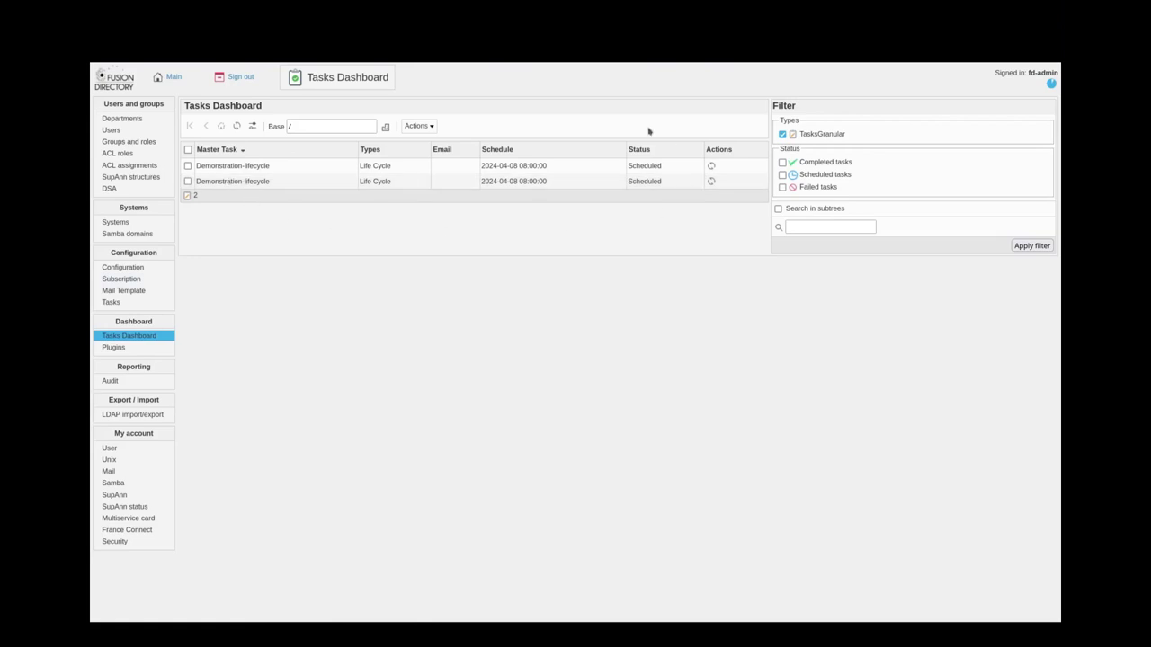
left_click_drag(658, 166, 632, 167)
left_click(582, 221)
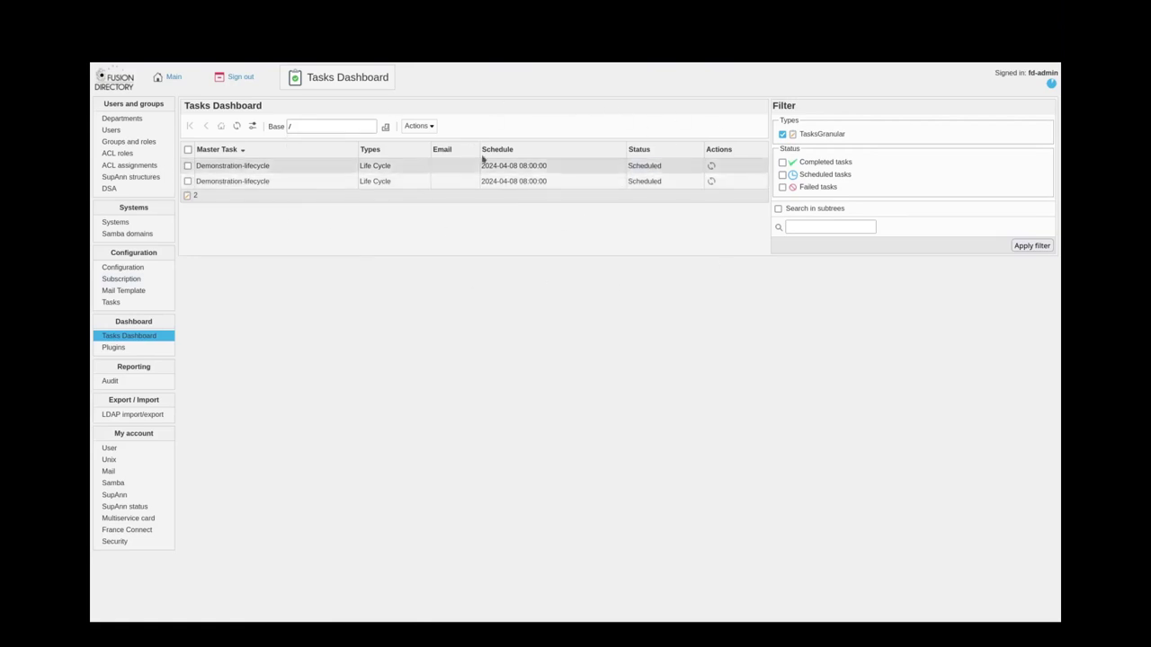
left_click(238, 127)
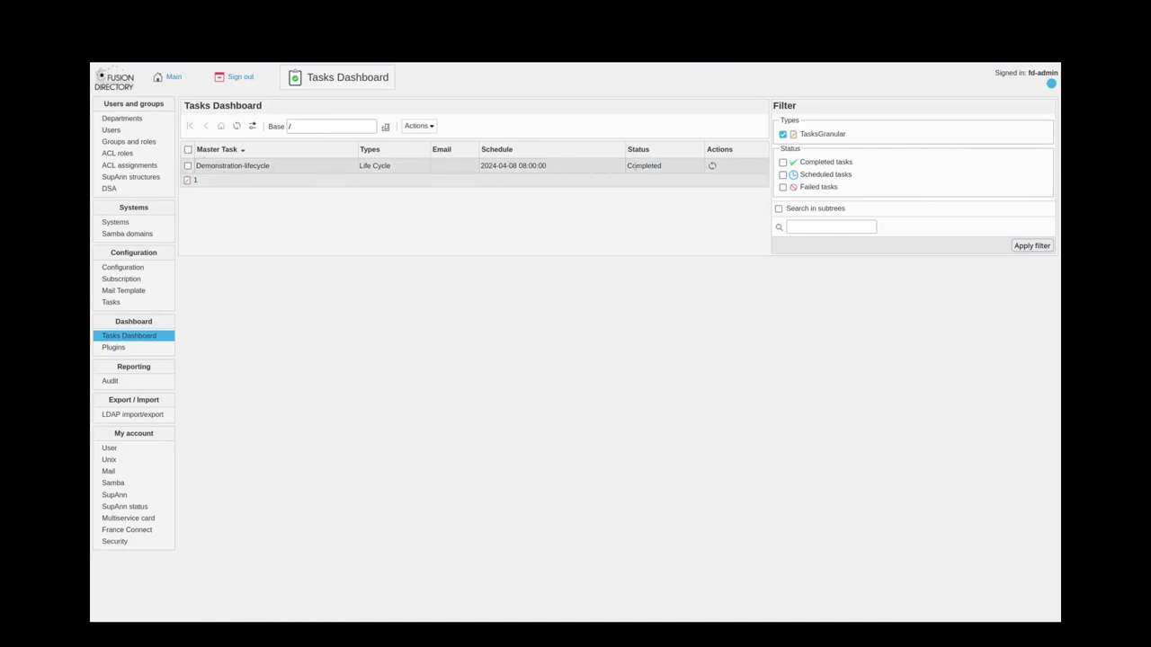
left_click_drag(668, 170, 622, 171)
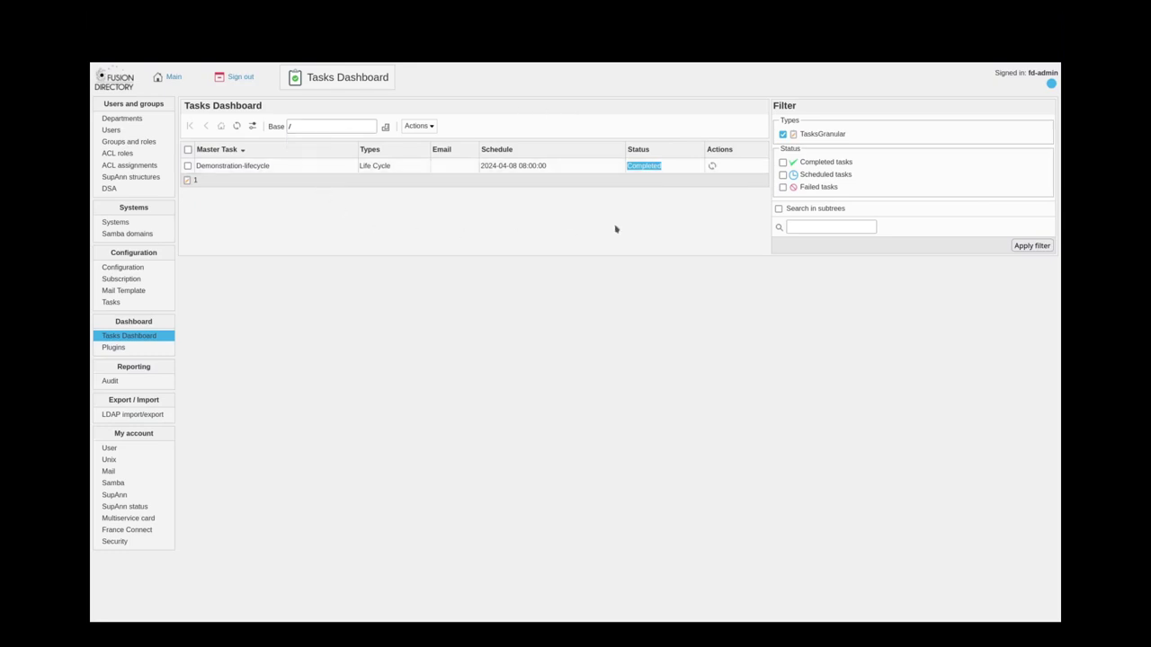
left_click(350, 219)
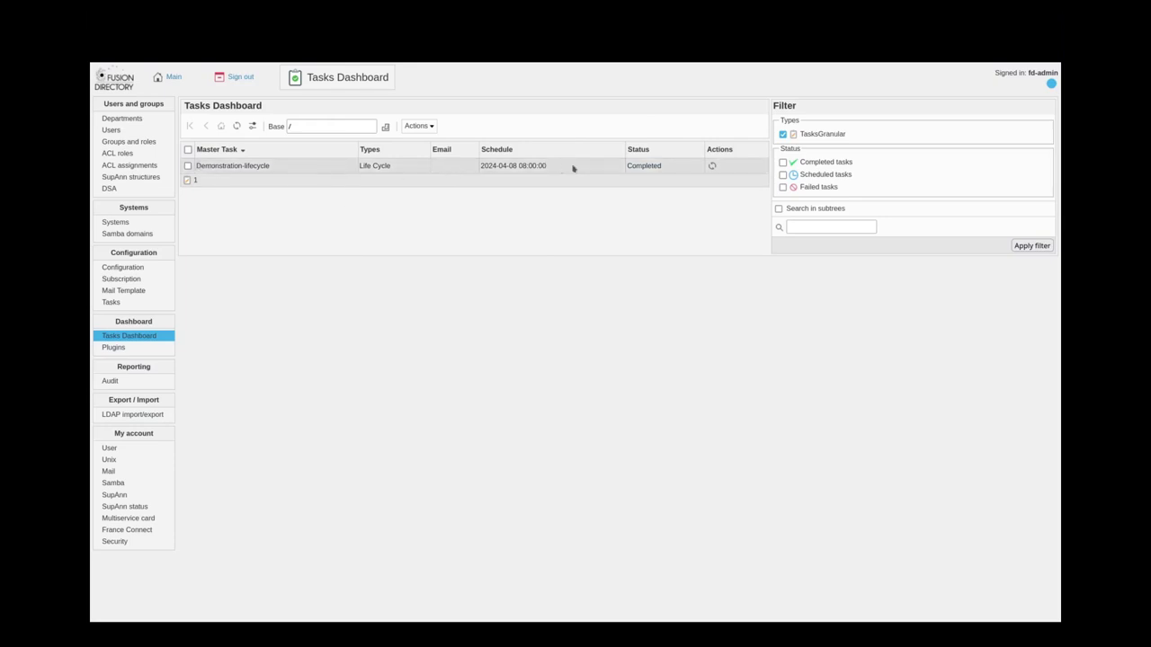
left_click_drag(680, 167, 624, 167)
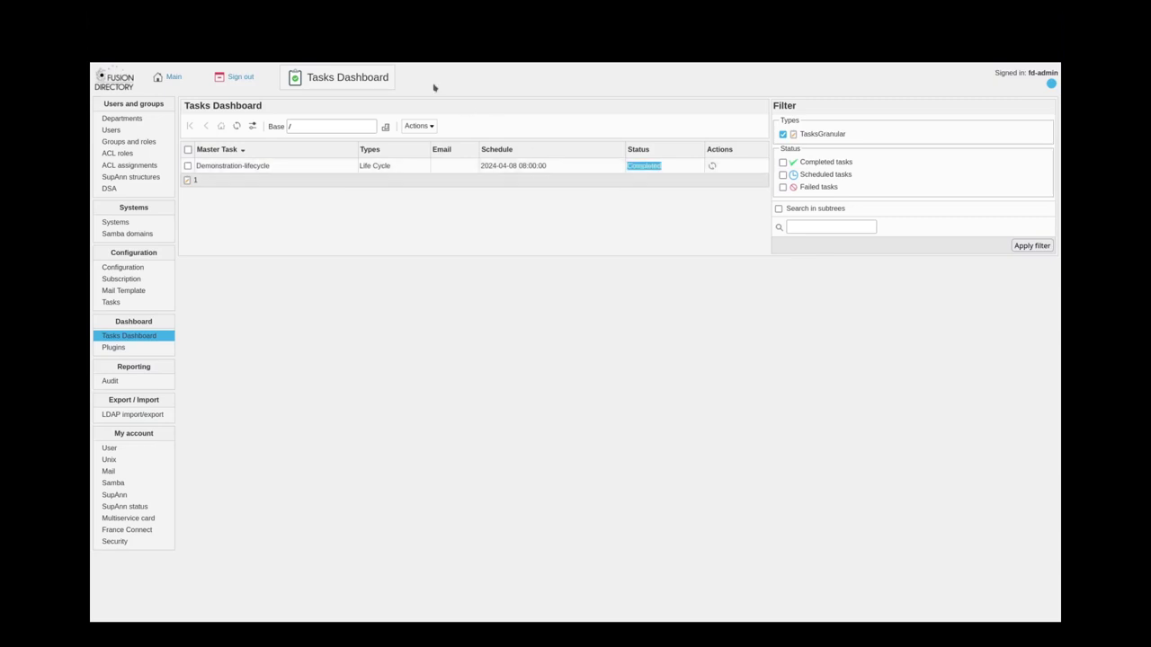
Open the last listed user's SupAnn status and check the status of the Account resource
left_click(113, 130)
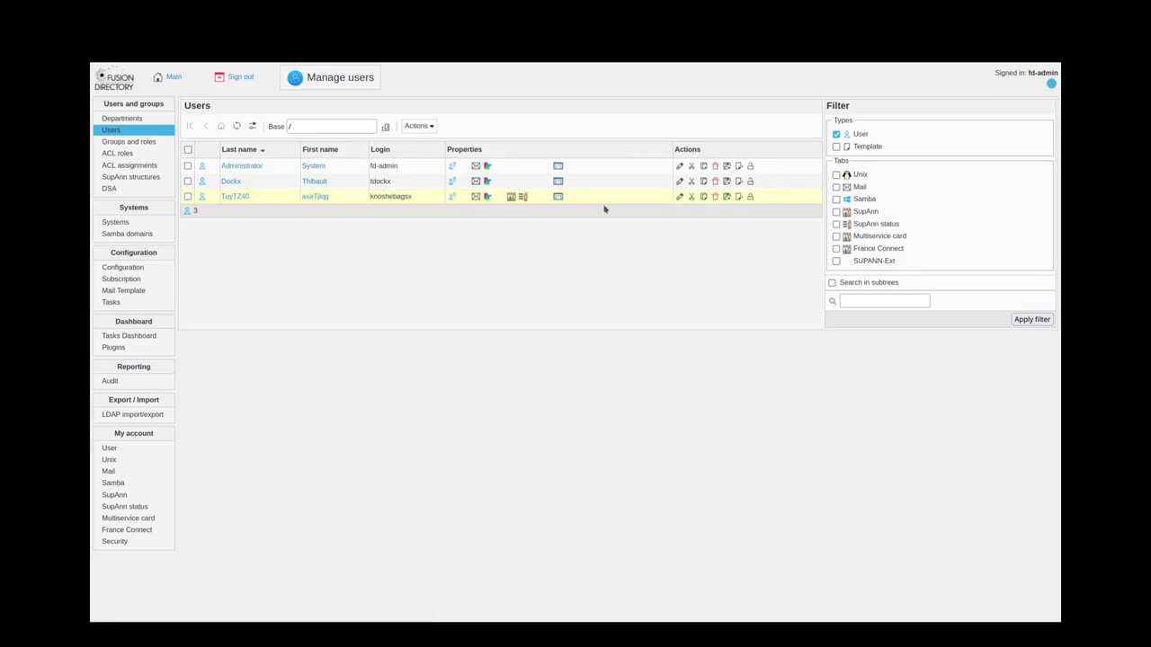
left_click(237, 197)
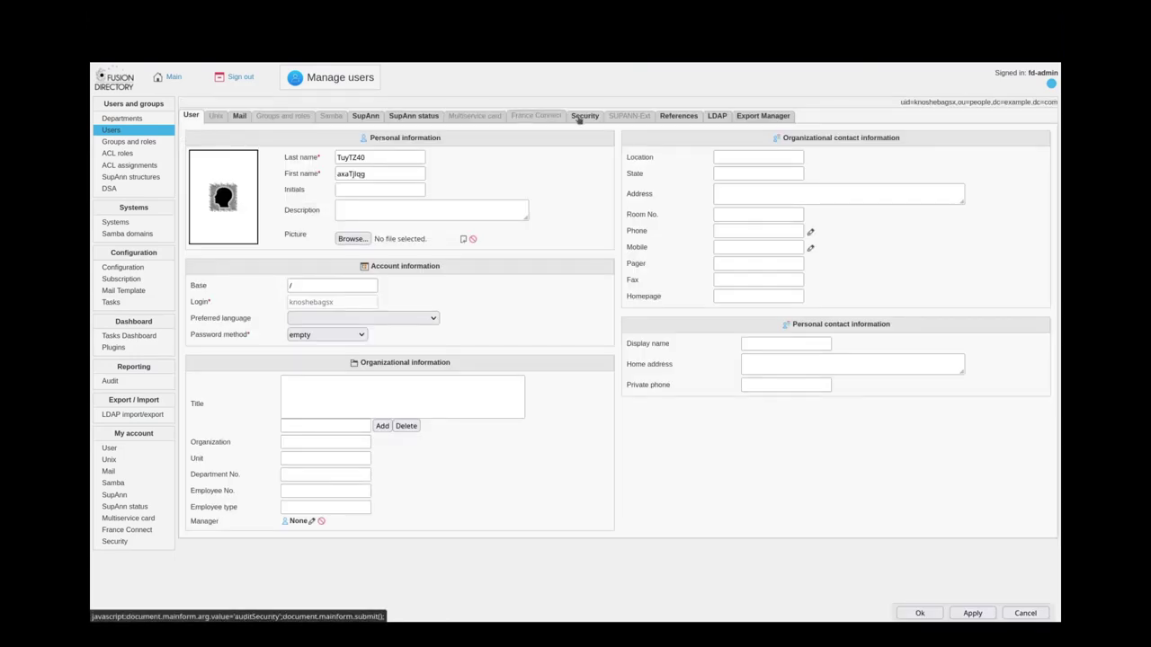
left_click(409, 116)
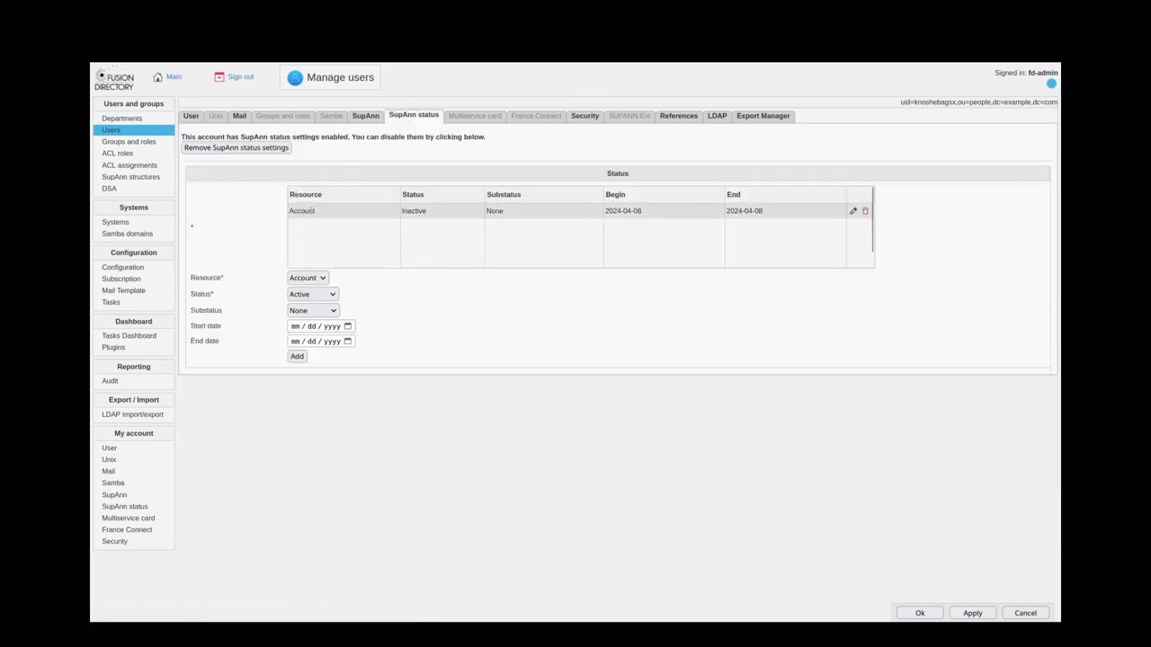
left_click_drag(426, 210, 403, 213)
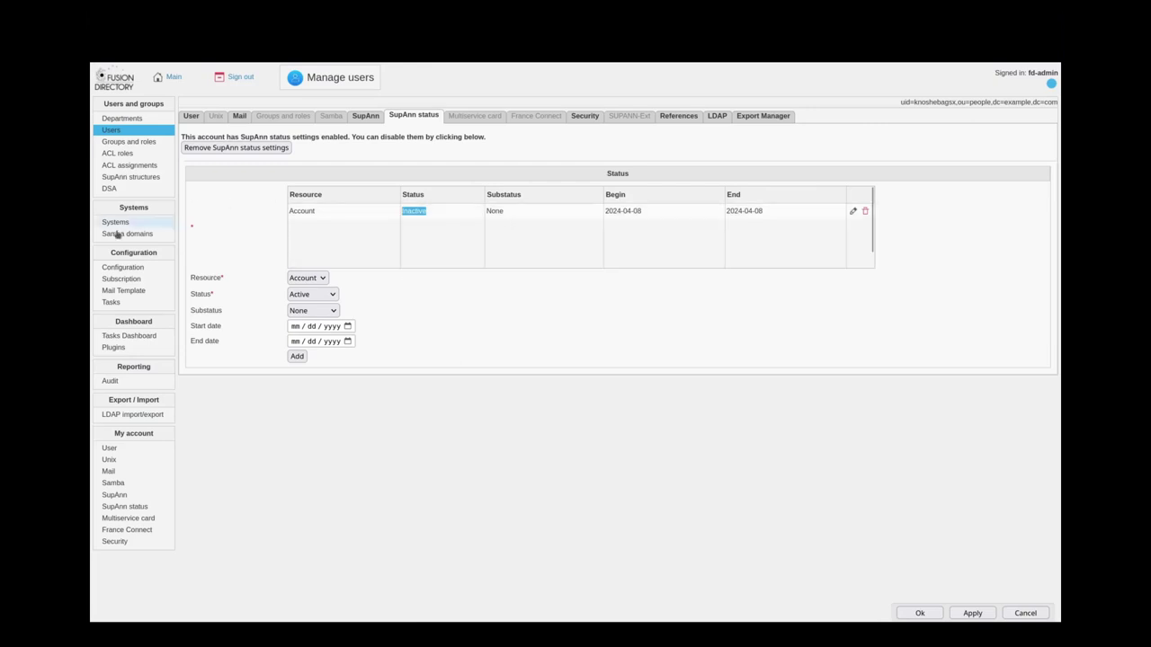
Reopen the Demonstration-lifecycle task and review its general and life cycle settings
left_click(109, 303)
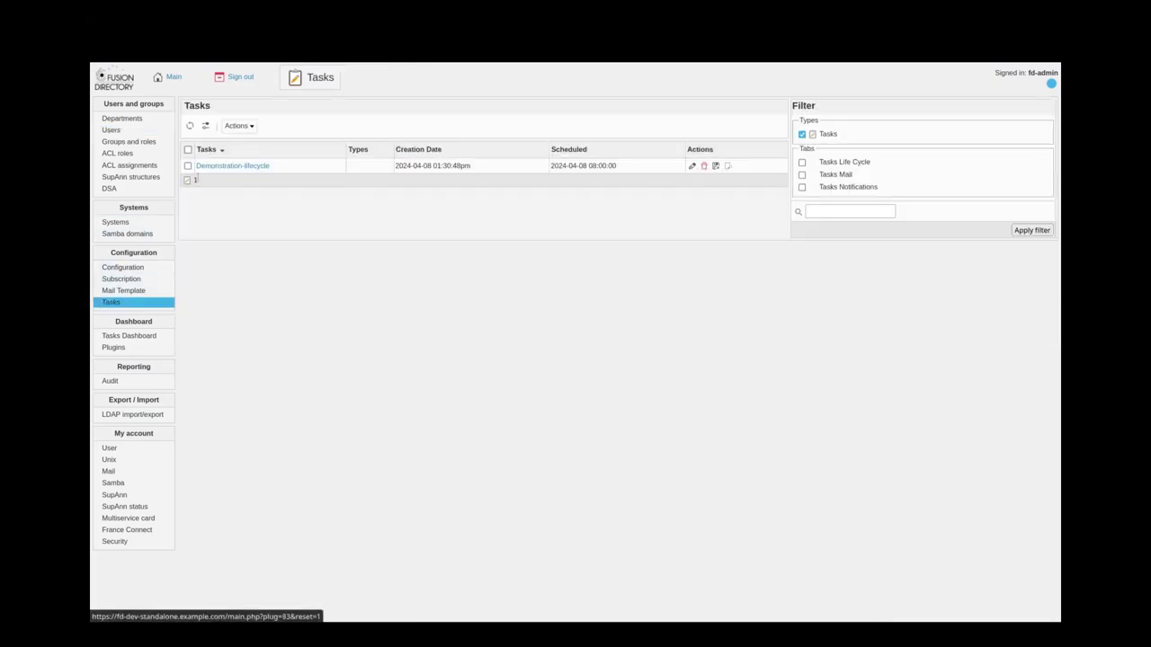
left_click(216, 168)
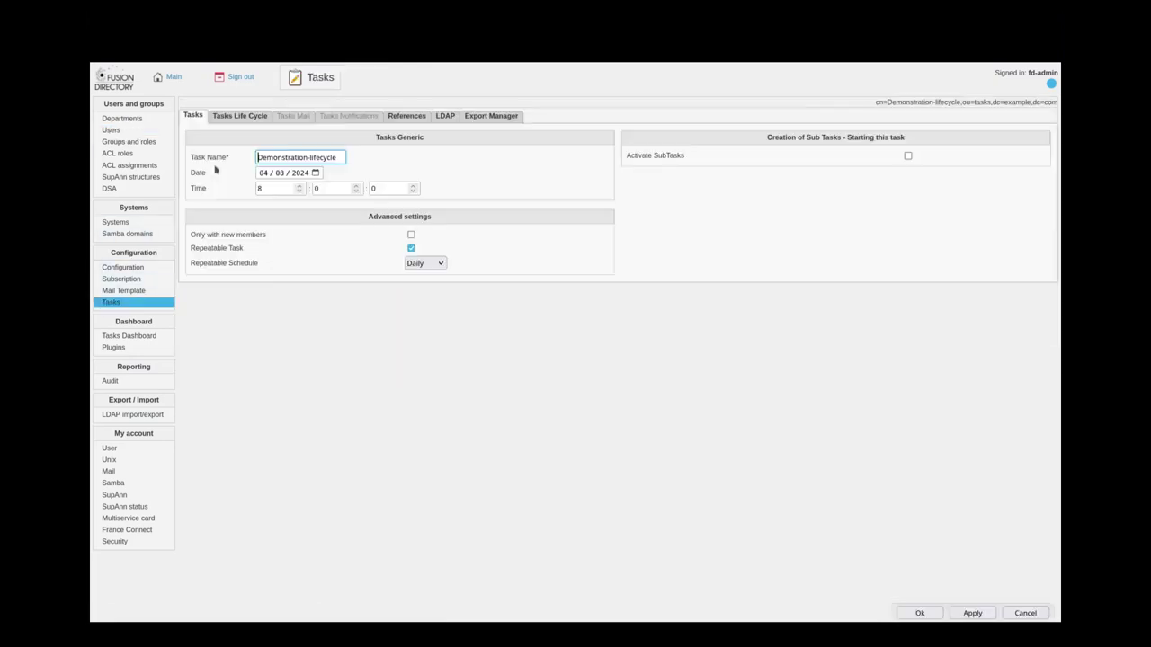
left_click(239, 117)
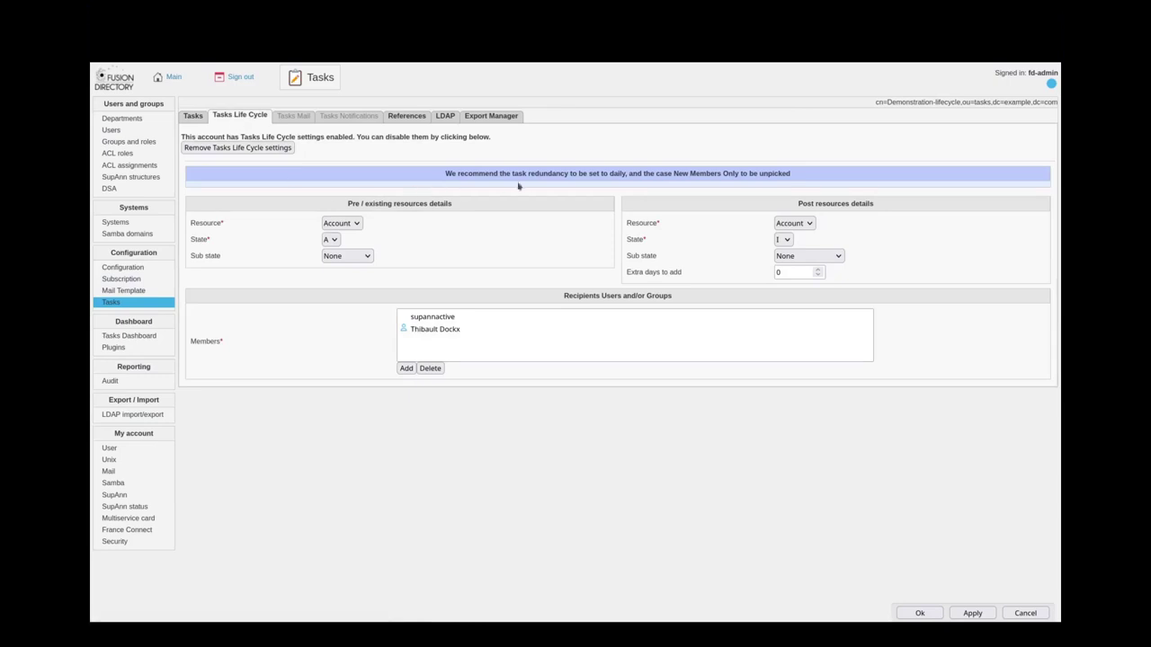